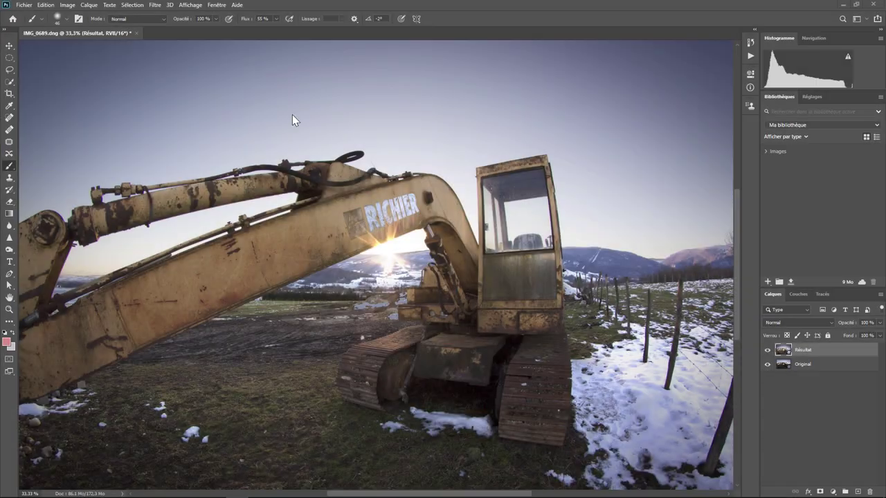
Fit the whole excavator photo to the window with Affichage > Taille écran.
click(191, 5)
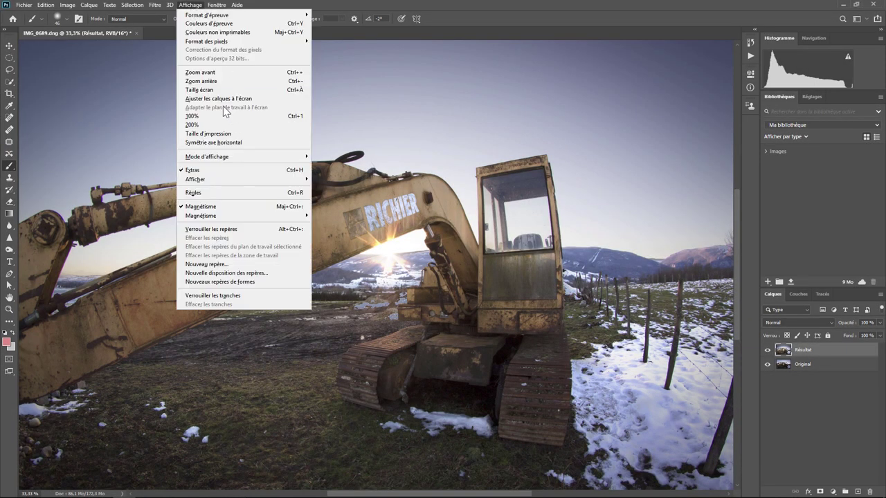
click(204, 89)
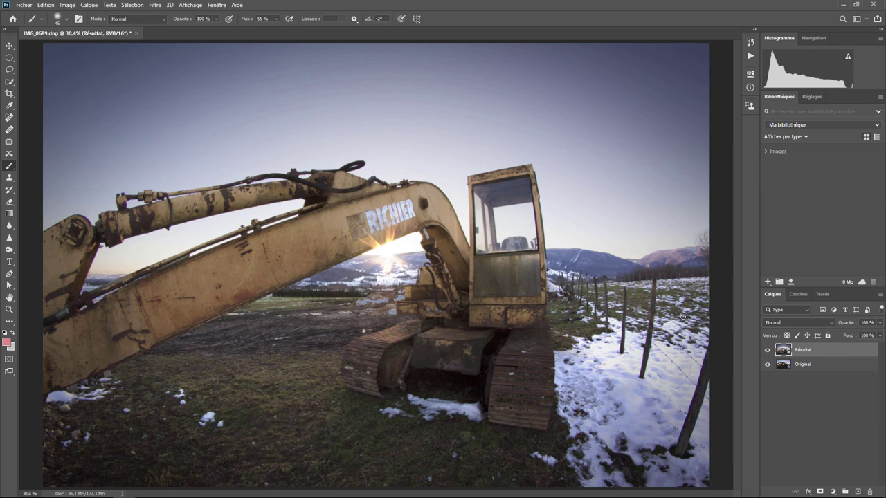
click(767, 350)
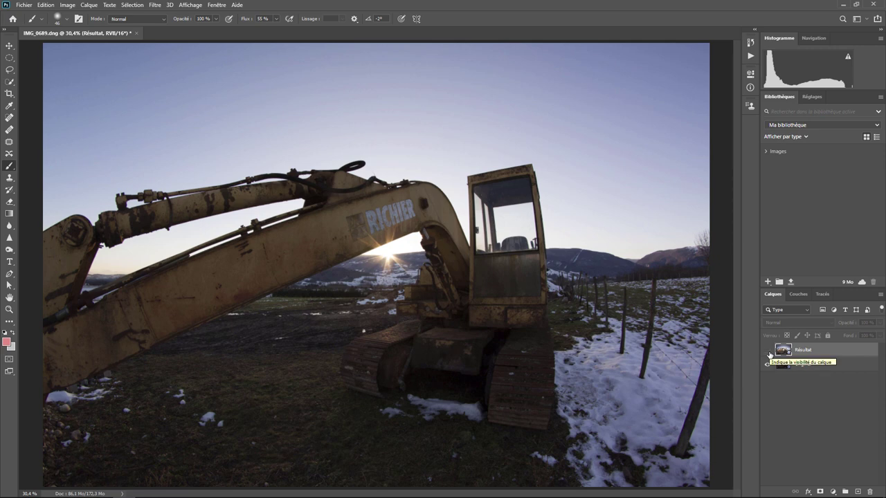
click(767, 350)
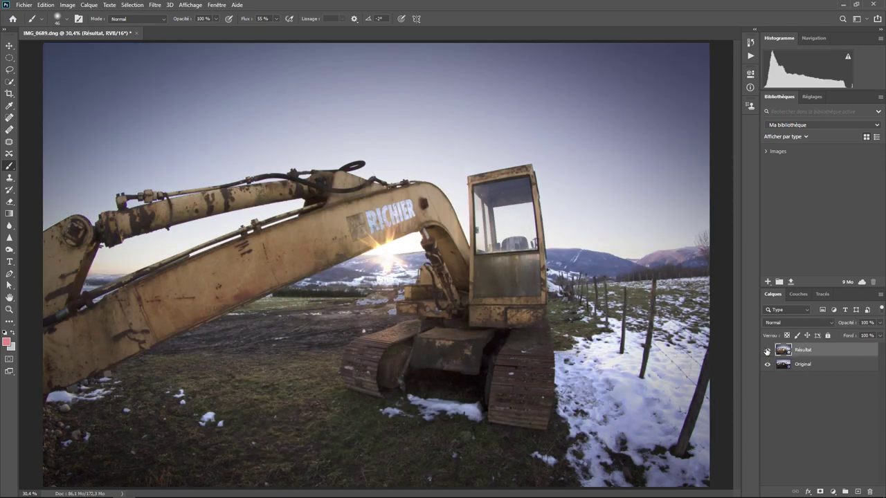
click(766, 350)
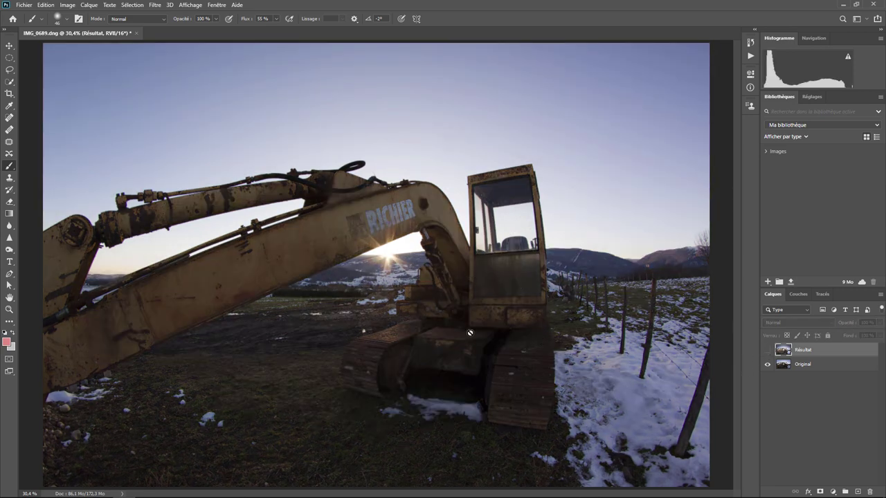
click(766, 351)
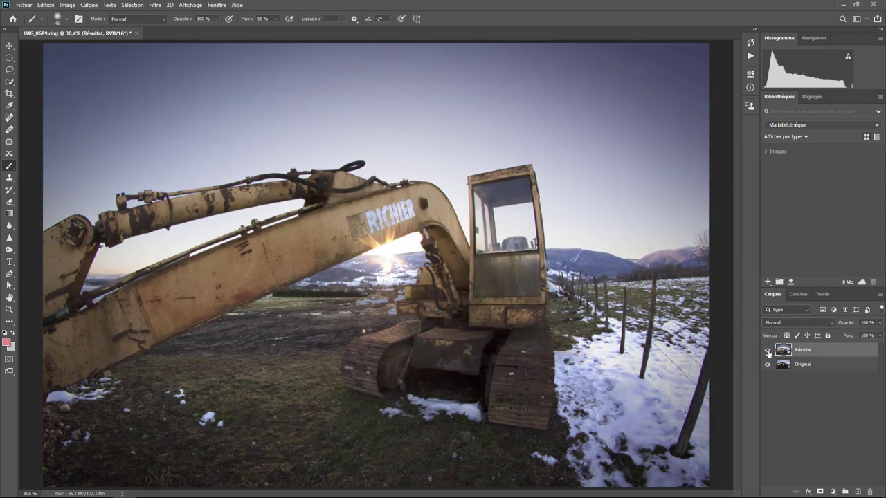
click(767, 350)
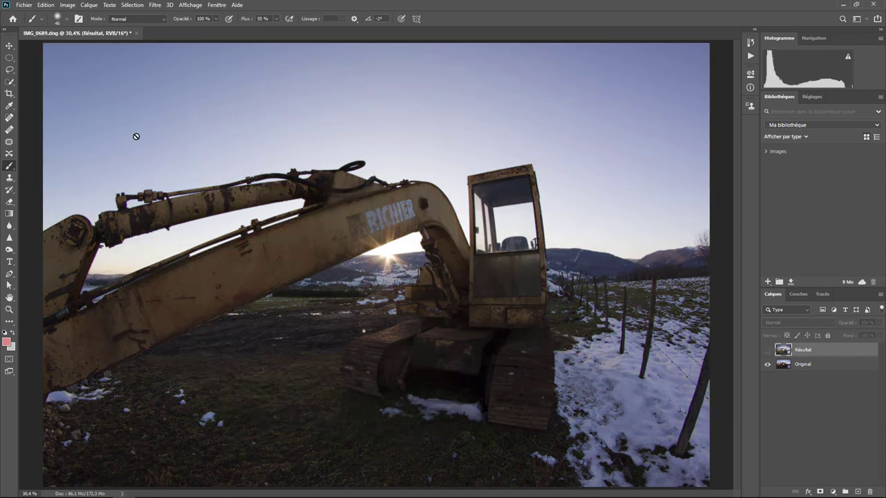
click(766, 351)
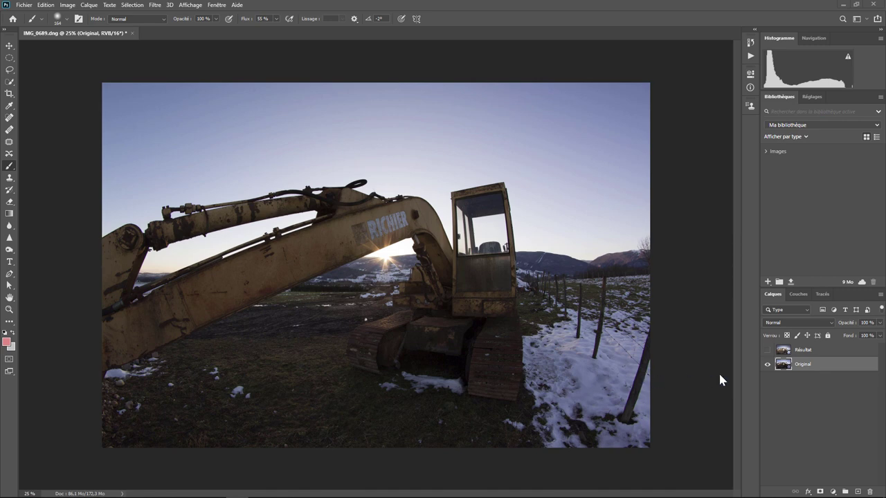
Add an Exposition adjustment layer with exposure +2 and offset 0.
click(833, 491)
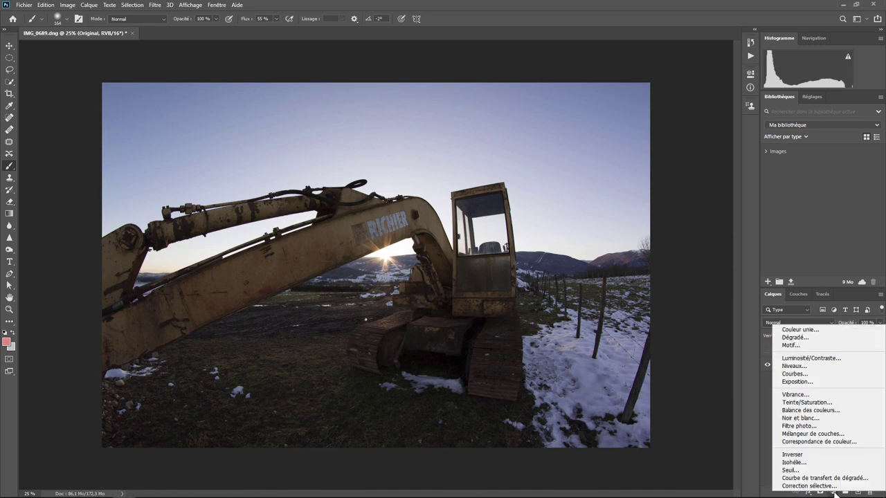
click(820, 385)
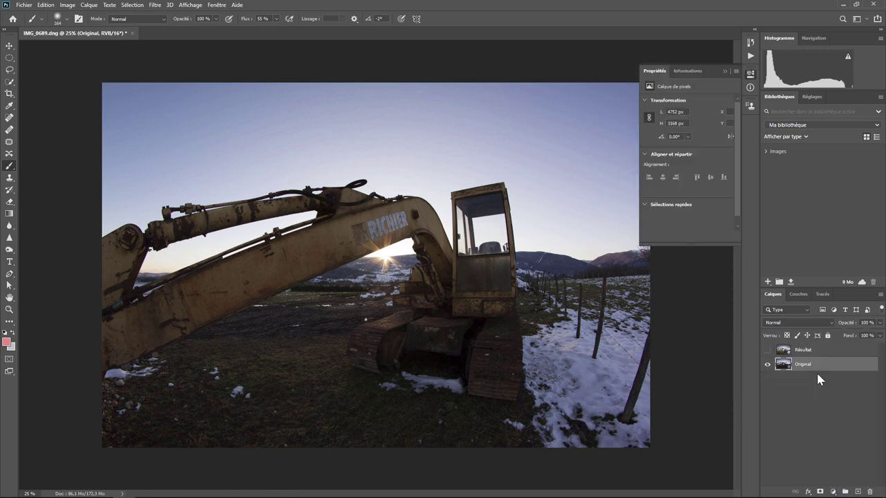
click(714, 115)
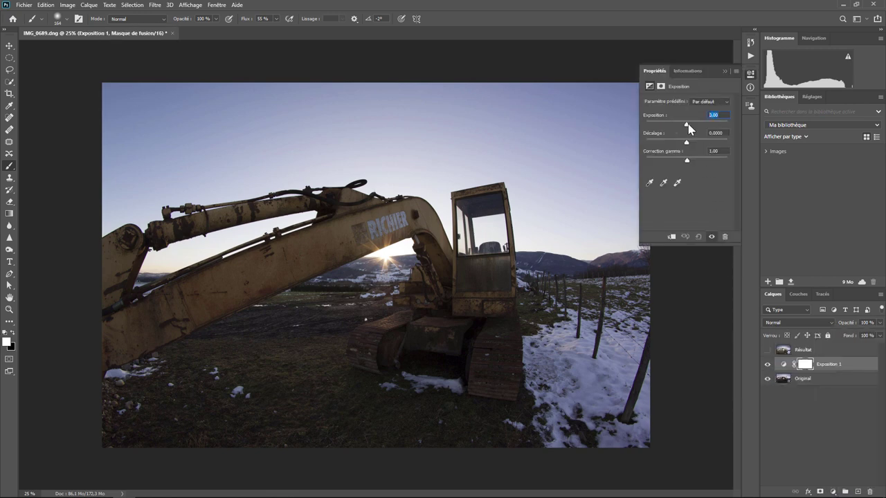
text(2)
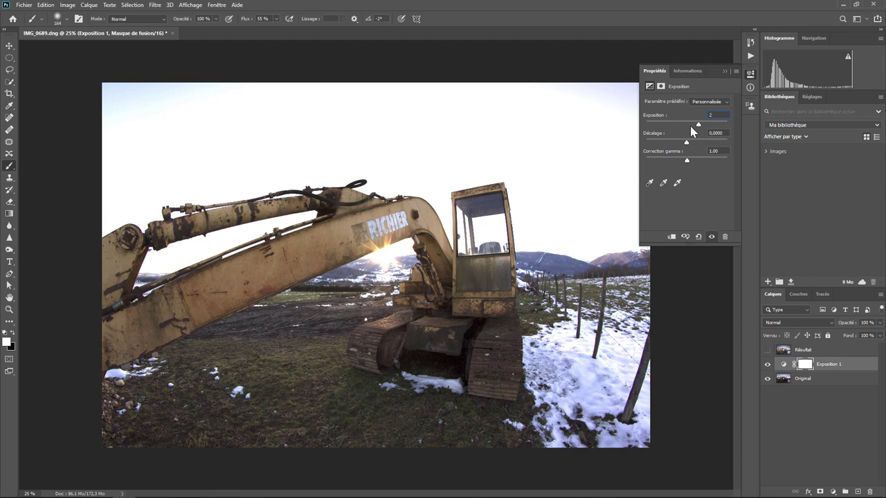
key(Tab)
text(0)
Open Exposition 1's blending options and limit Ce calque brightening to tones below about 213.
right_click(852, 365)
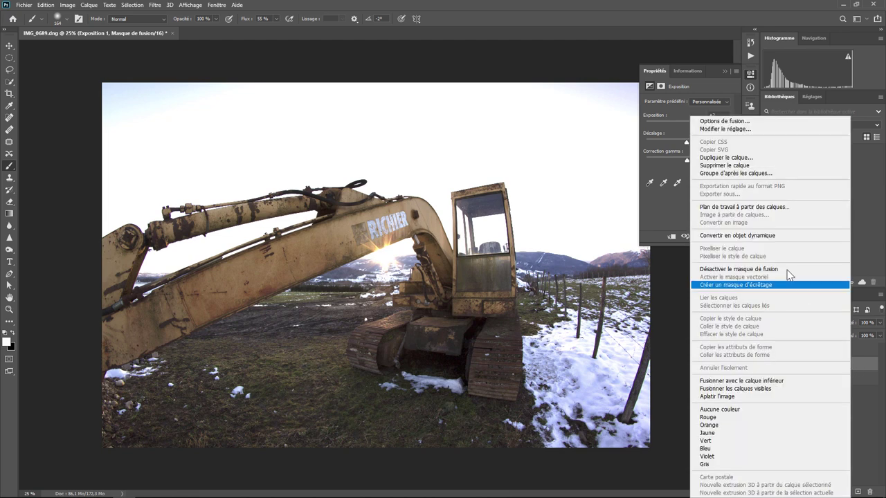
click(724, 121)
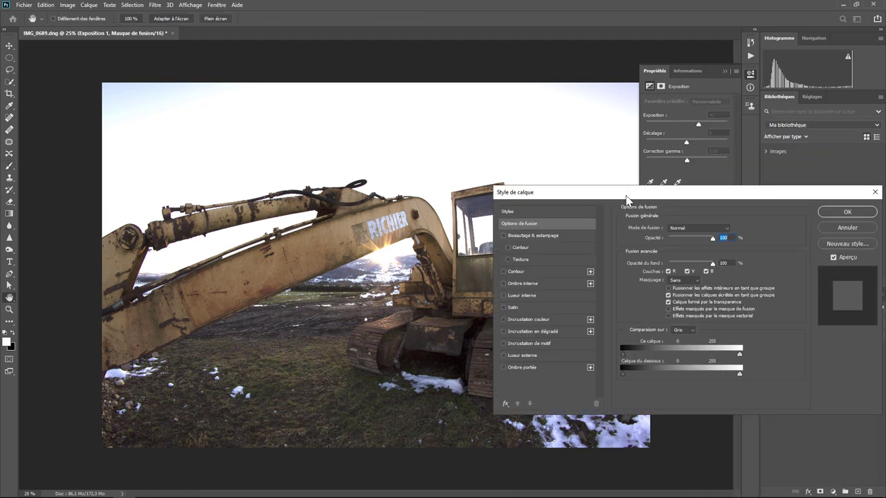
drag(631, 194, 719, 131)
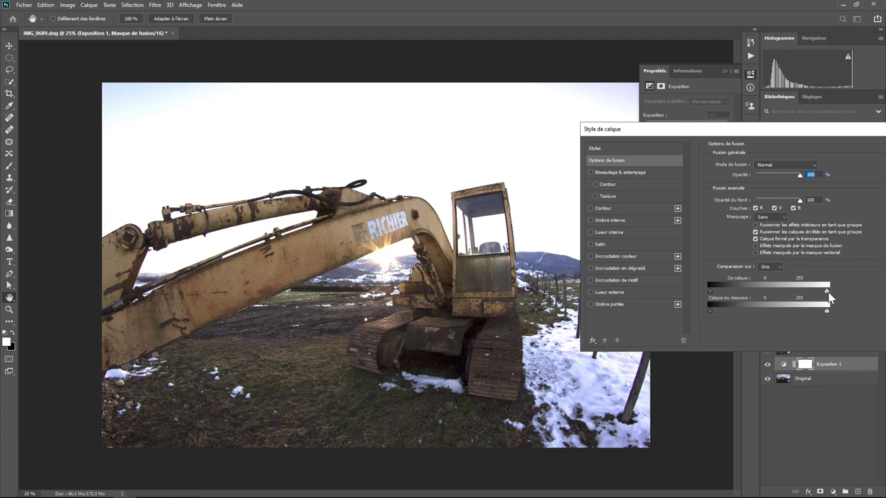
drag(828, 296, 812, 291)
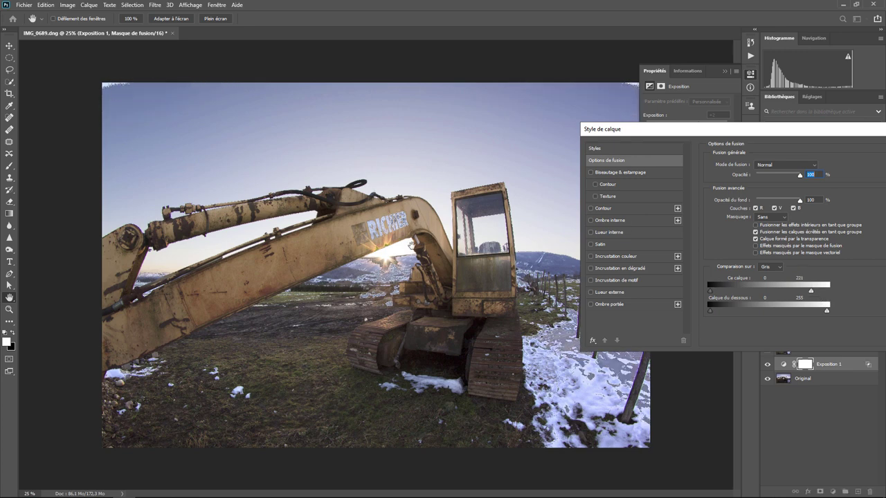
drag(811, 292, 808, 291)
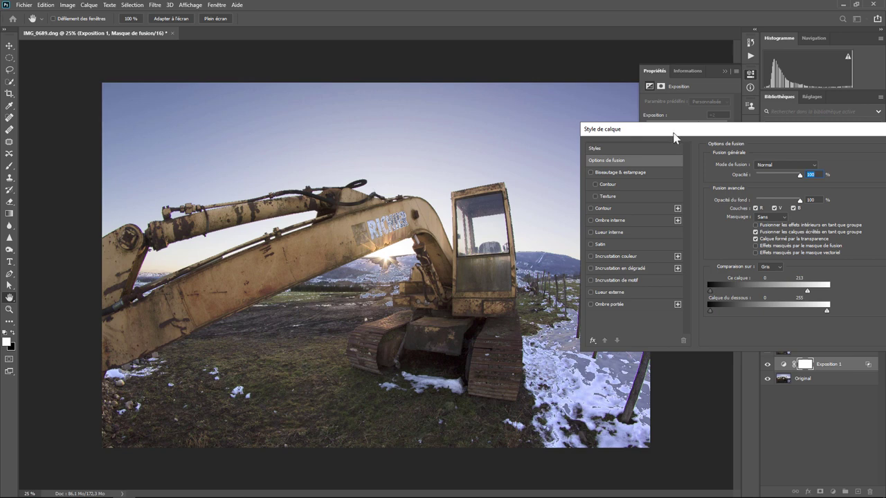
Split the Ce calque white slider so the brightening fades from 84 to 255.
mouse_move(671, 131)
mouse_down()
mouse_move(674, 210)
mouse_move(657, 197)
mouse_move(687, 242)
mouse_up()
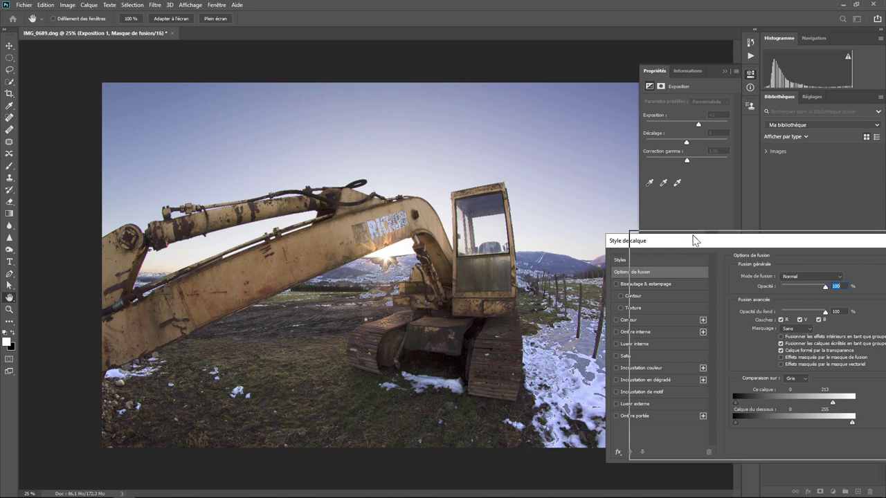
drag(696, 237, 720, 235)
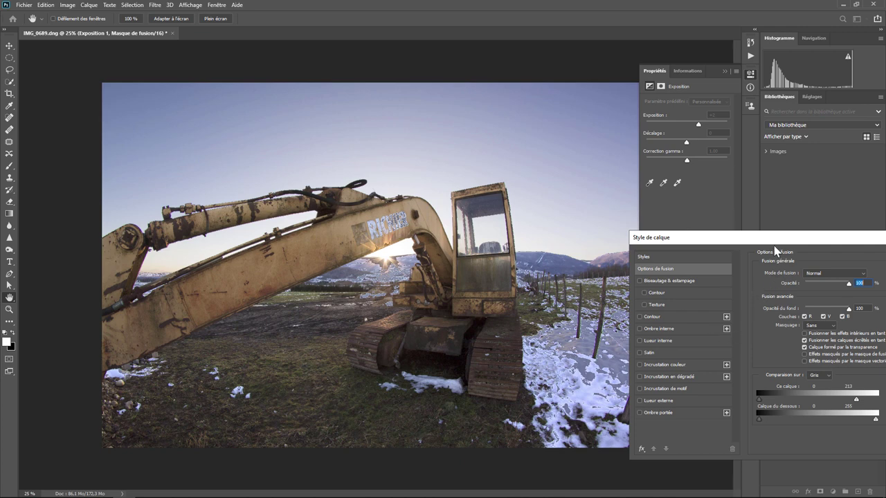
drag(758, 237, 684, 142)
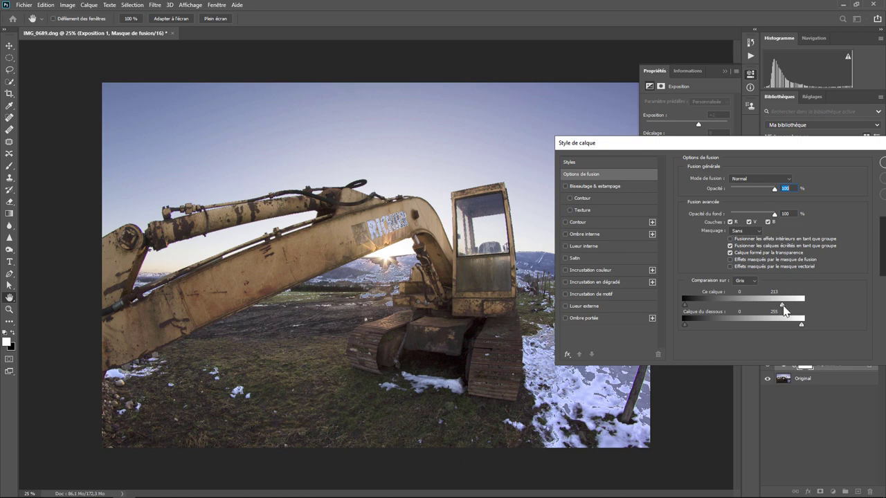
drag(782, 304, 731, 308)
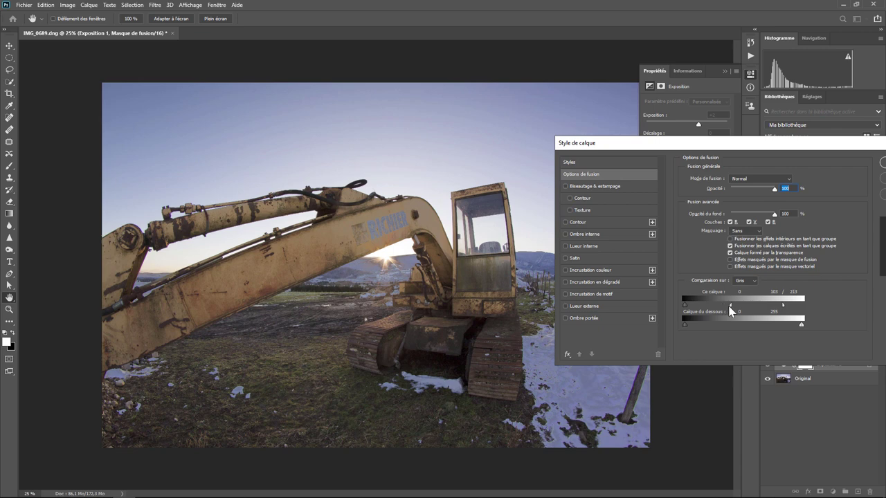
drag(731, 305, 723, 305)
drag(784, 306, 806, 306)
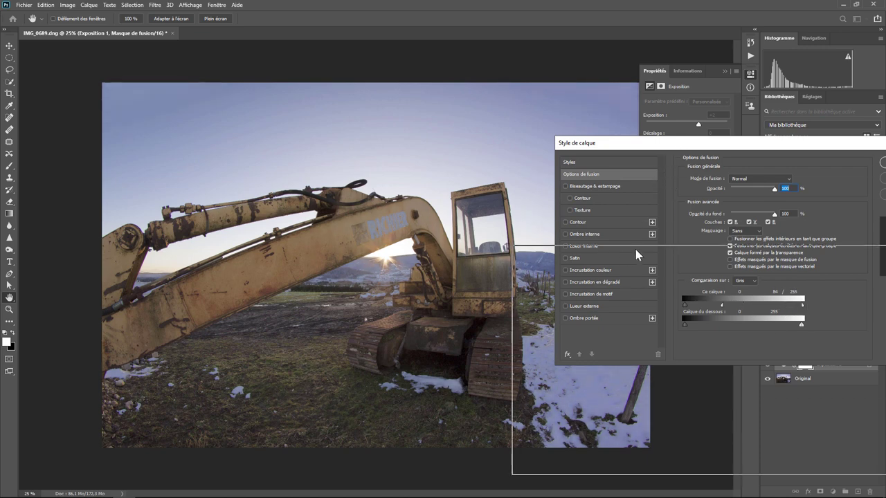
Drag the split Ce calque slider's left half from 84 down to 0.
drag(679, 144, 432, 299)
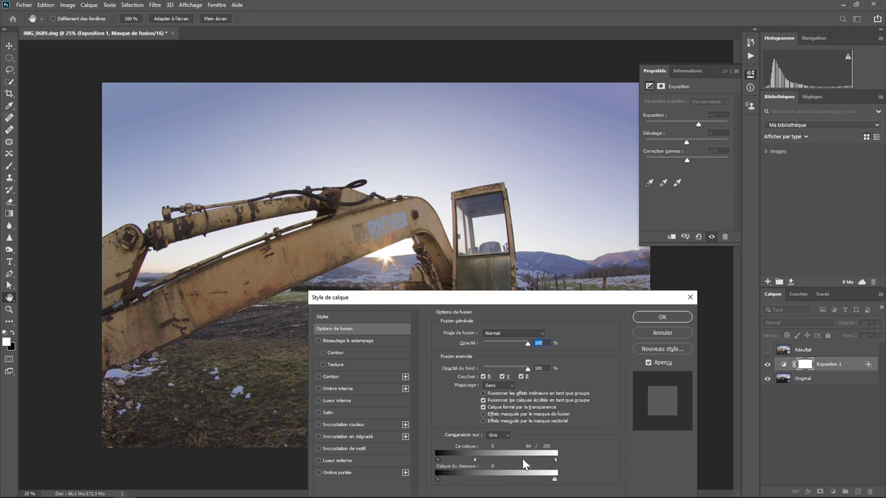
drag(475, 459, 435, 459)
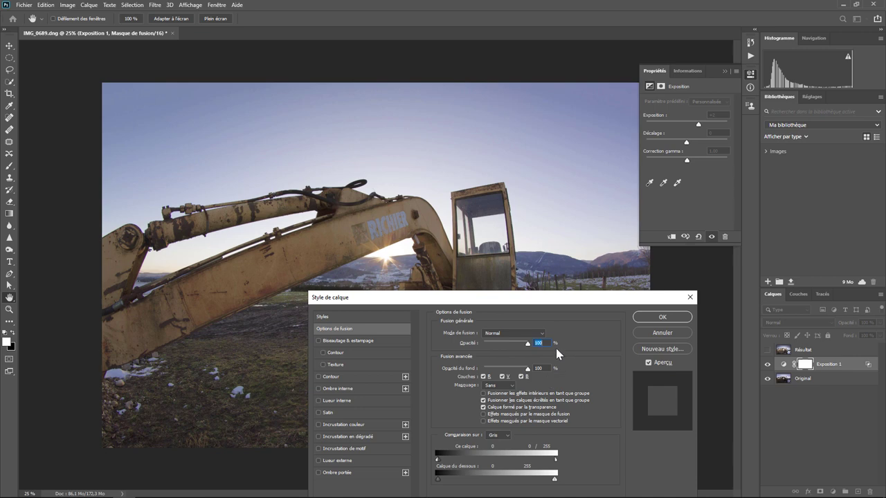
drag(578, 305, 665, 311)
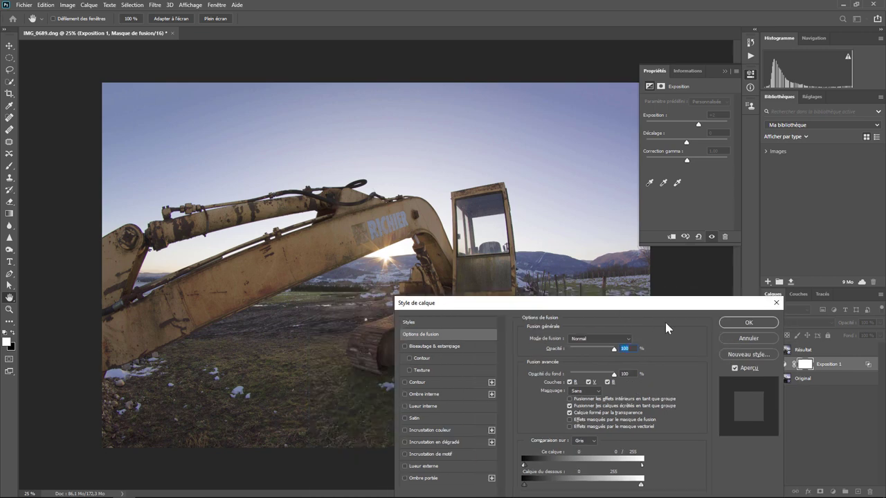
Toggle Exposition 1's visibility repeatedly to compare the photo with and without +2 exposure.
click(740, 323)
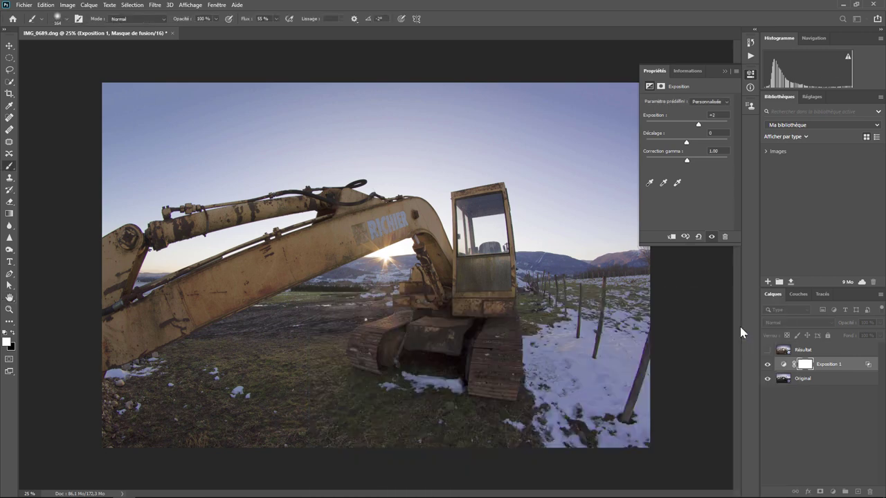
click(767, 365)
click(767, 365)
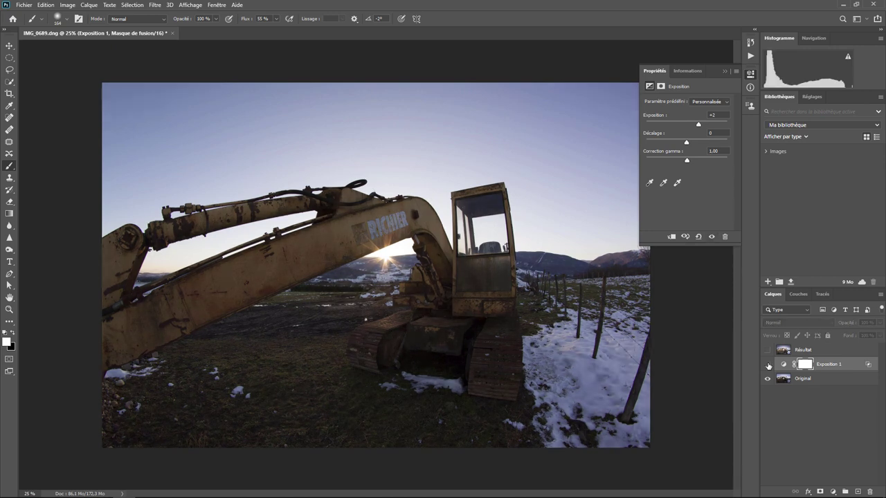
click(767, 365)
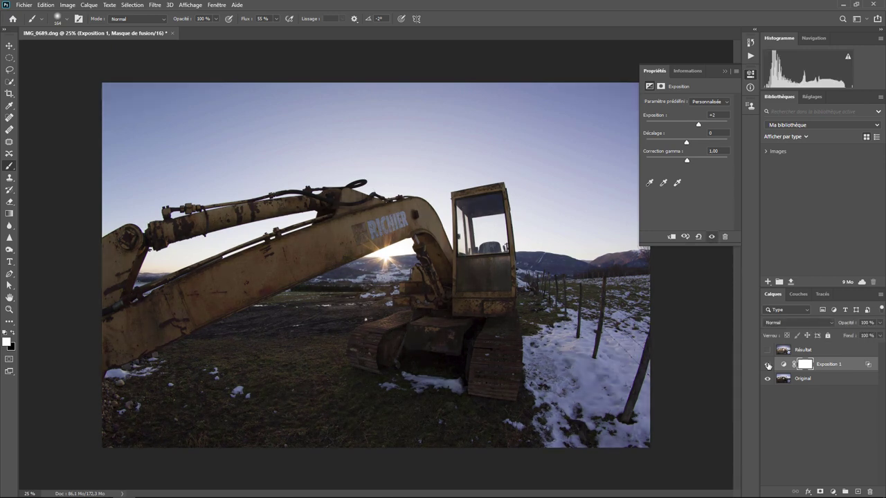
click(767, 366)
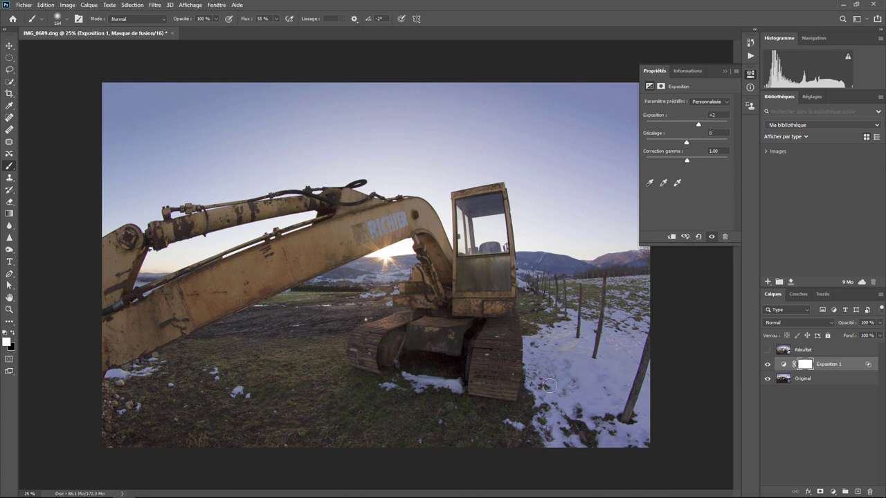
click(768, 364)
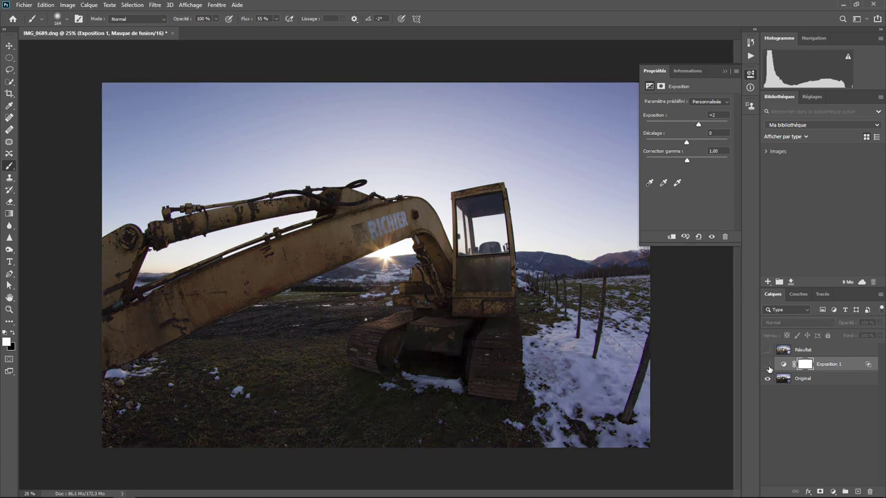
click(767, 365)
Hide and delete the Exposition 1 layer.
click(767, 365)
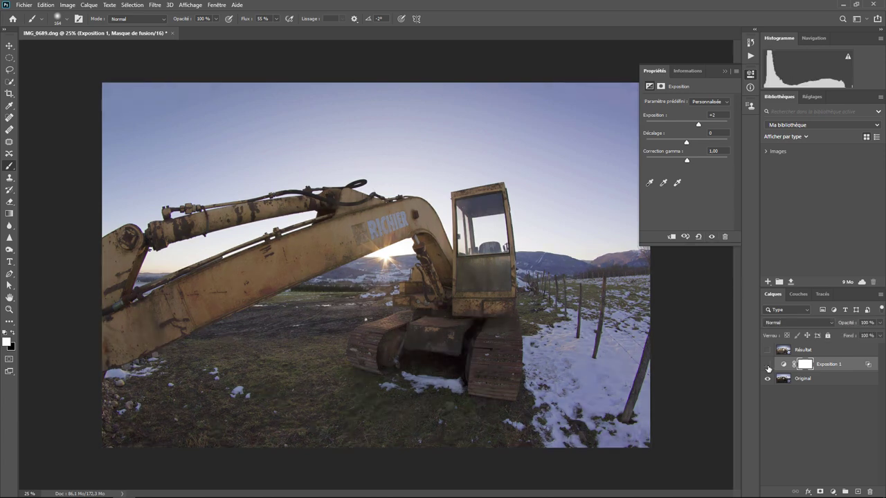
click(827, 367)
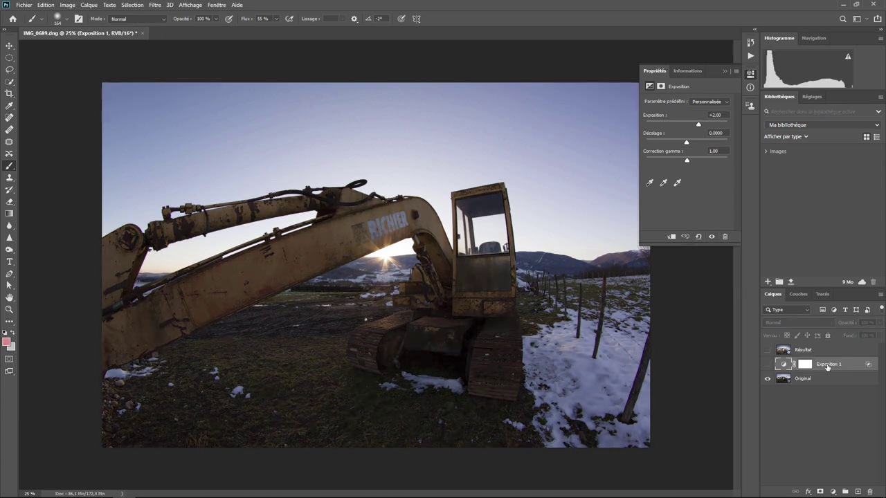
key(Delete)
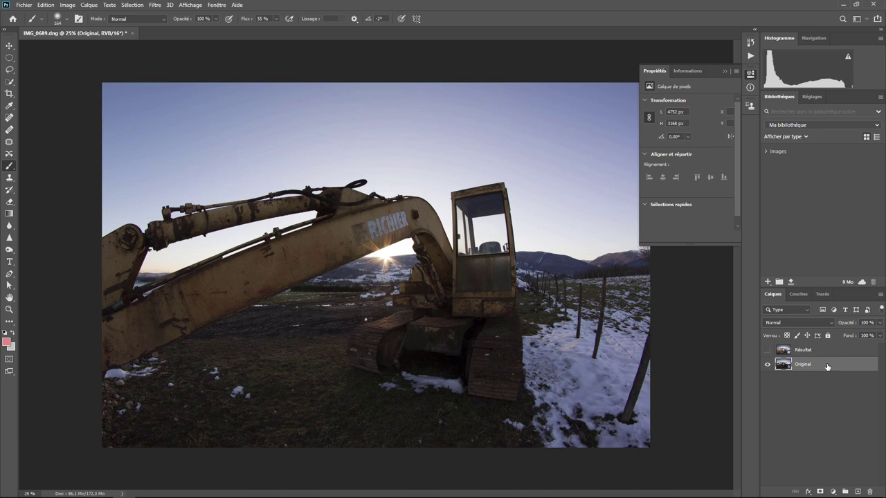
Add a default Exposition adjustment layer, then select the Original layer.
click(832, 491)
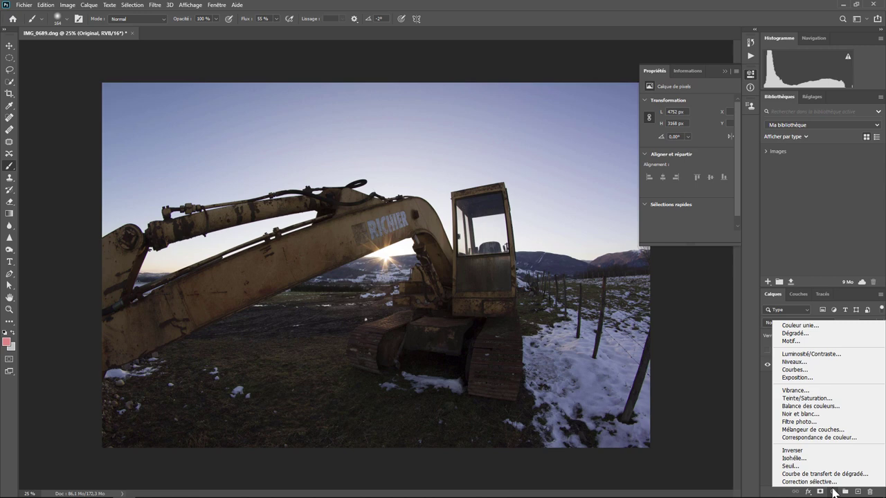
click(814, 378)
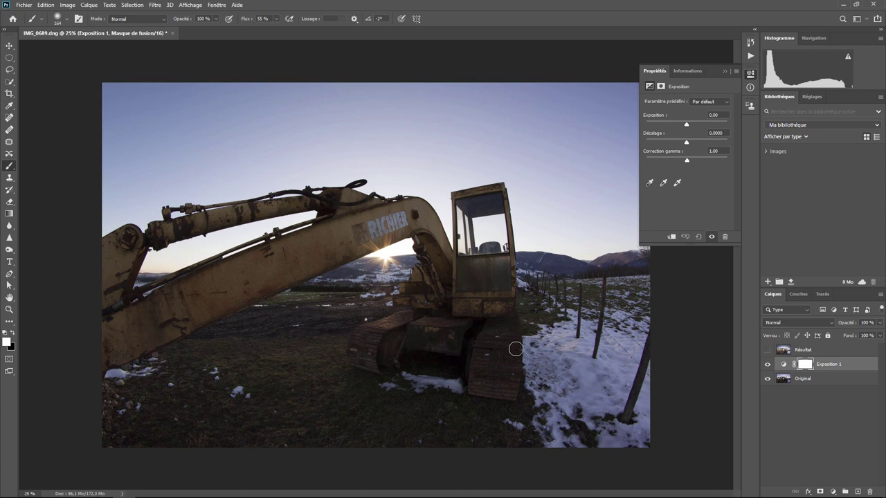
click(780, 379)
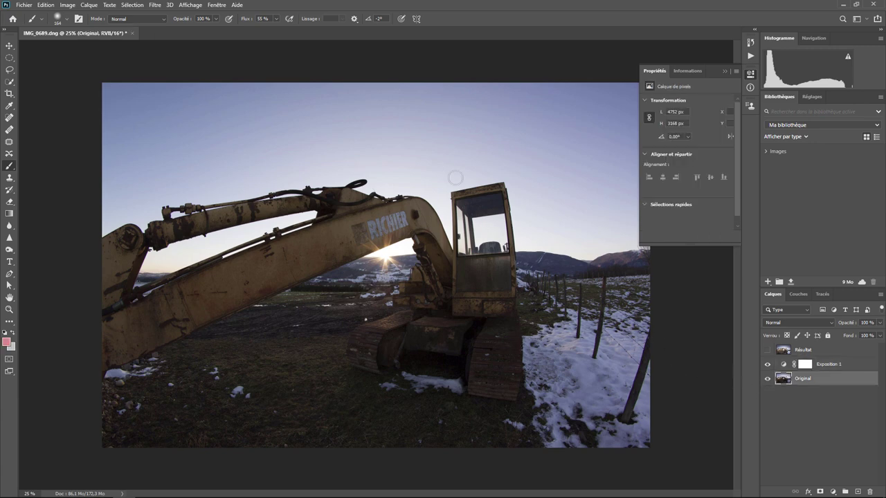
Open Plage de couleurs on Tons foncés and try range values between 83 and 98.
click(126, 8)
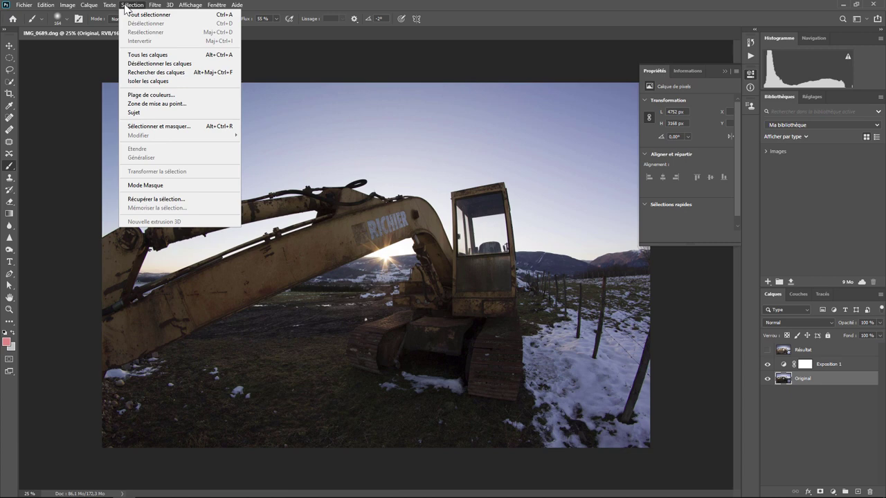
click(159, 94)
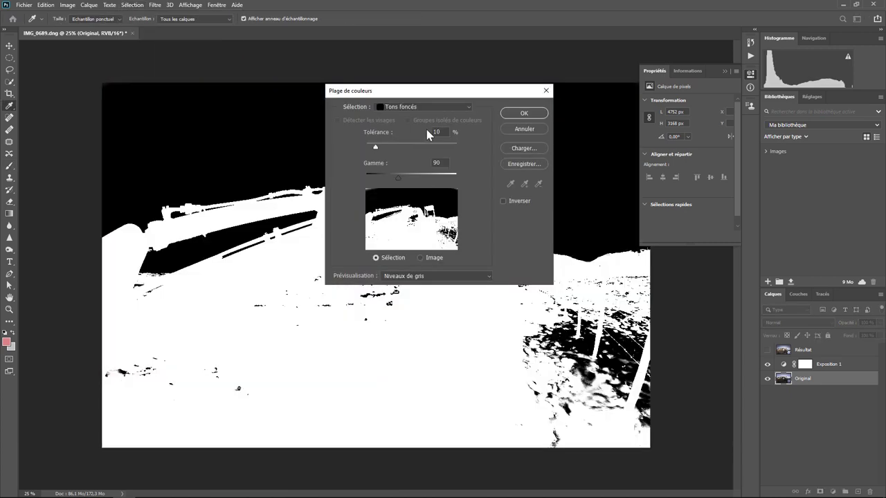
drag(414, 92, 487, 144)
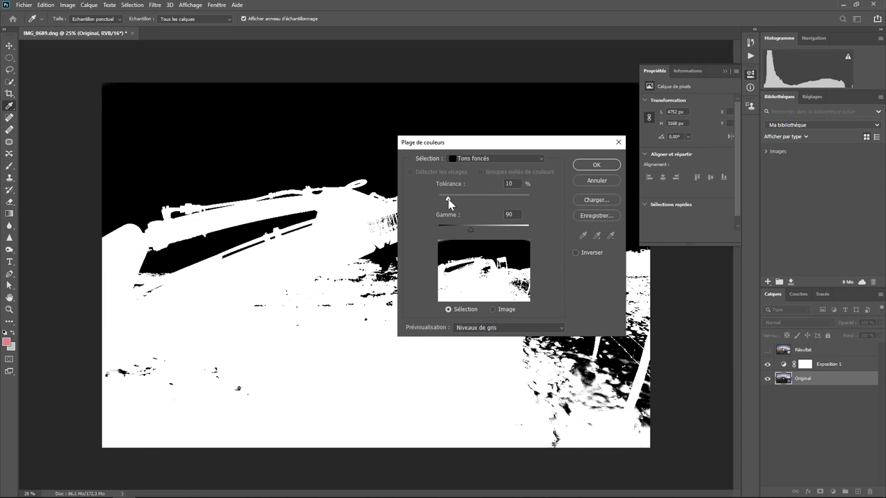
mouse_move(470, 230)
mouse_down()
mouse_move(451, 230)
mouse_move(473, 233)
mouse_up()
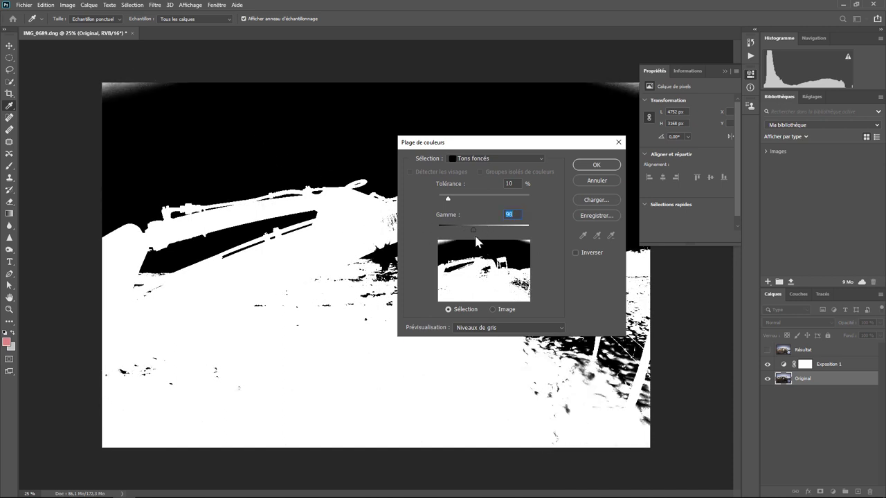
drag(475, 232, 474, 231)
drag(477, 144, 553, 143)
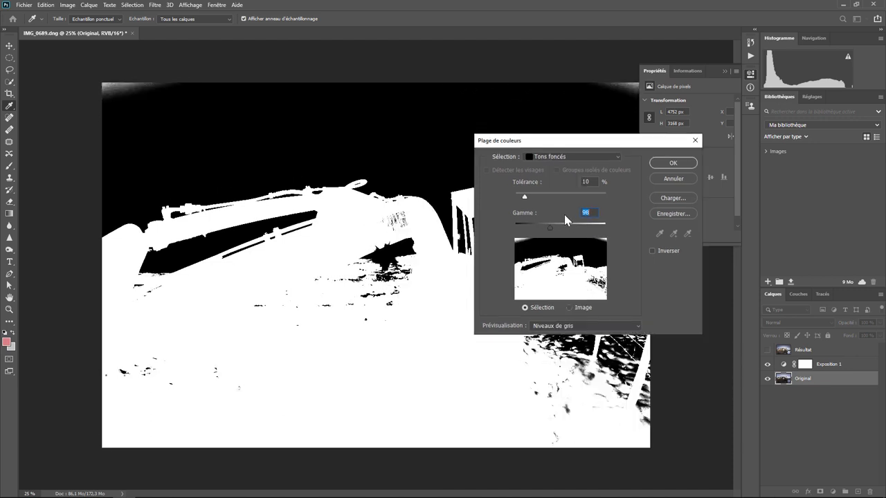
drag(553, 231, 546, 231)
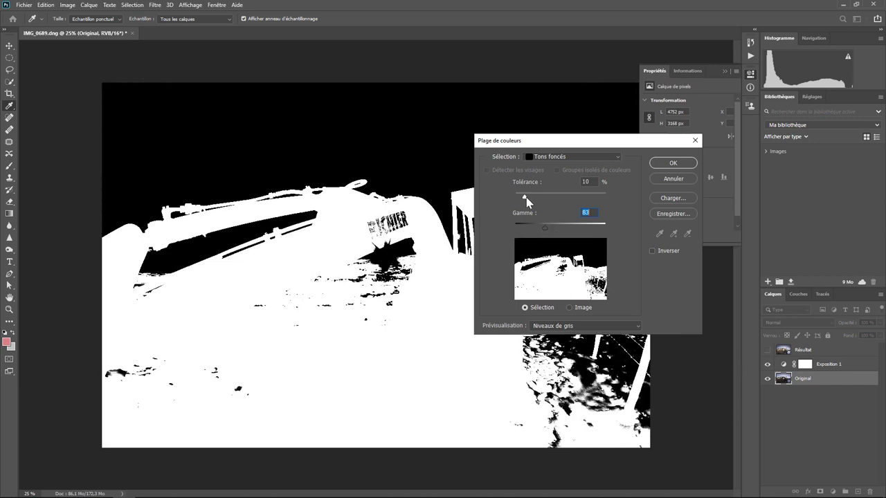
Settle on tolerance 13% and range 109, then confirm the shadow selection.
mouse_move(527, 201)
mouse_down()
mouse_move(542, 202)
mouse_move(520, 197)
mouse_move(537, 200)
mouse_up()
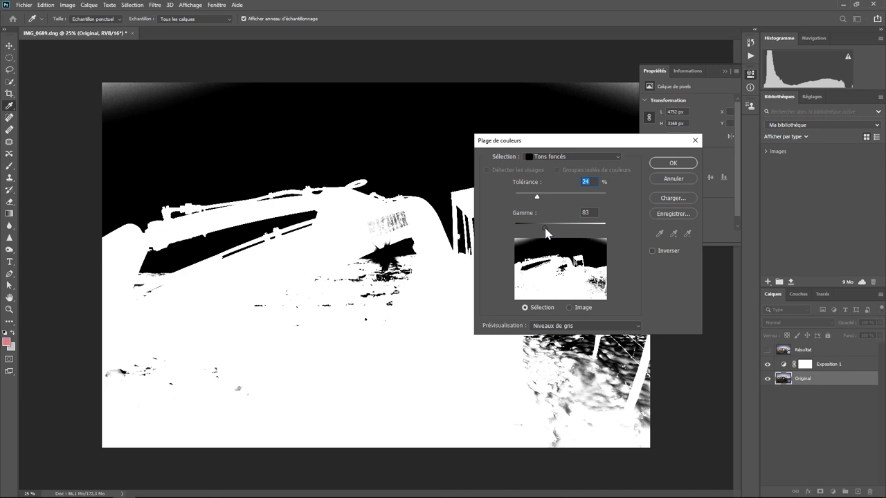
drag(544, 225, 532, 226)
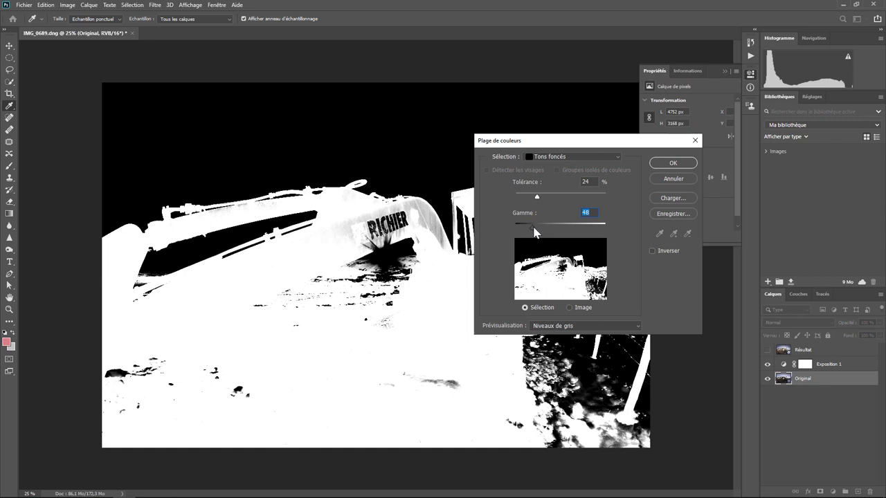
drag(532, 226, 543, 226)
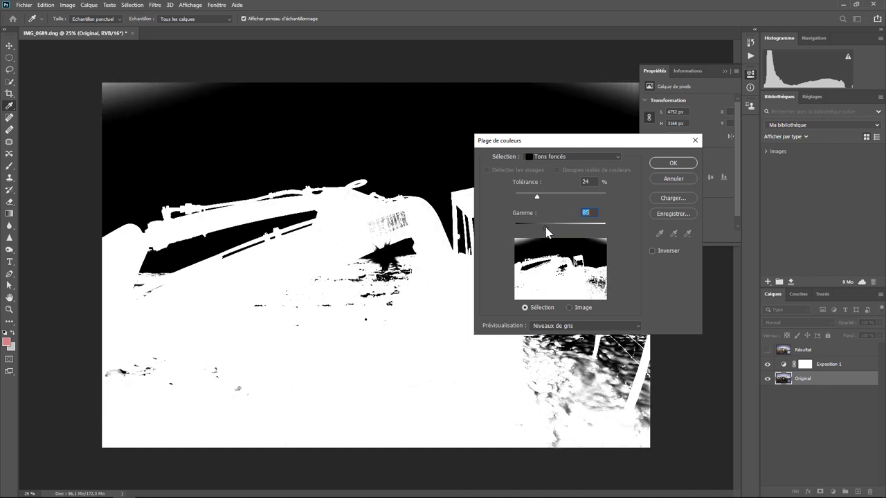
drag(544, 225, 554, 226)
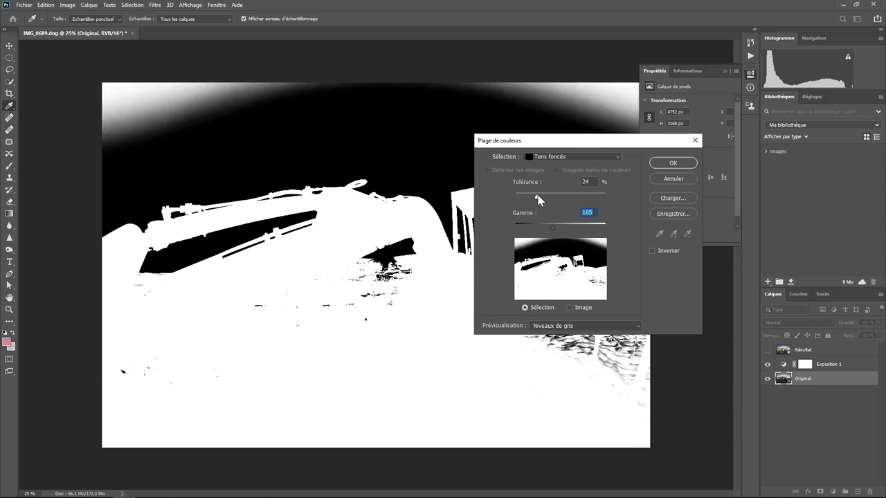
drag(537, 197, 528, 200)
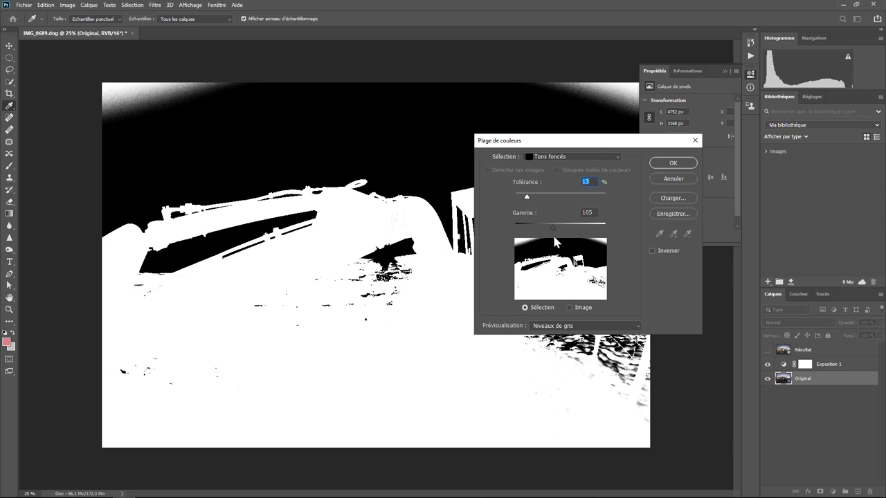
drag(553, 228, 556, 230)
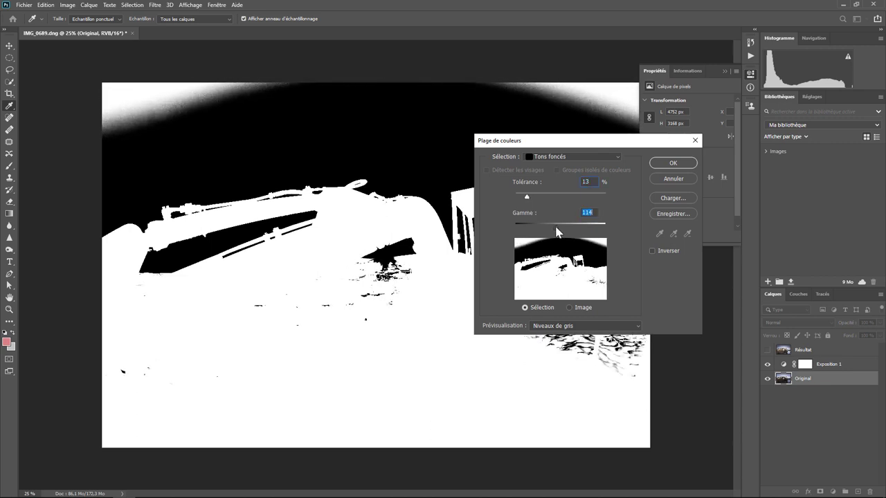
key(Up)
key(Up)
key(Up)
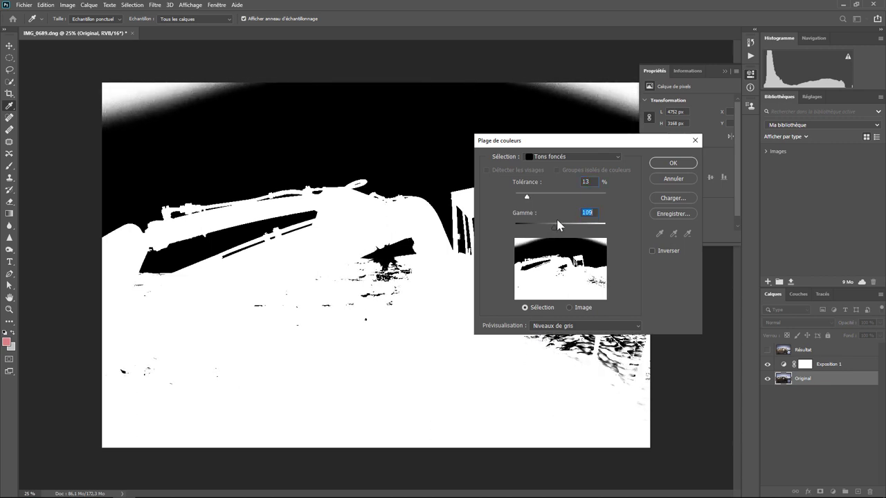
drag(589, 141, 476, 192)
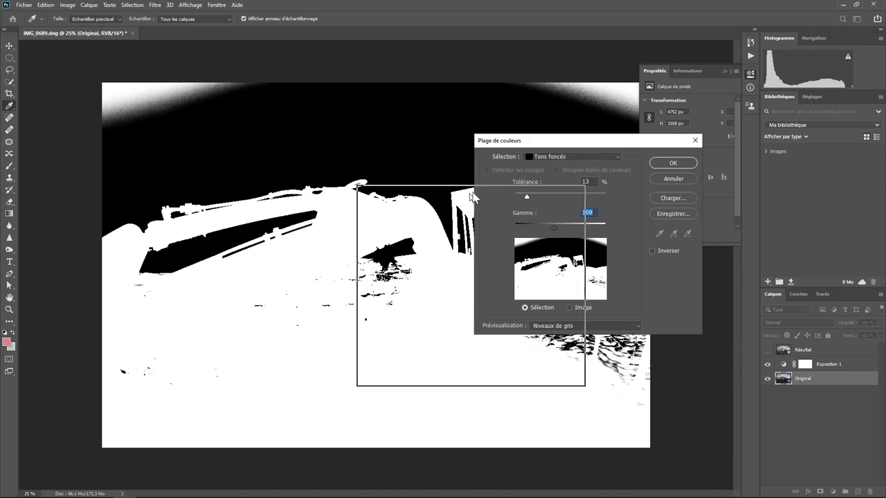
click(571, 213)
Fill the selected area of Exposition 1's layer mask with black at 100% opacity.
key(b)
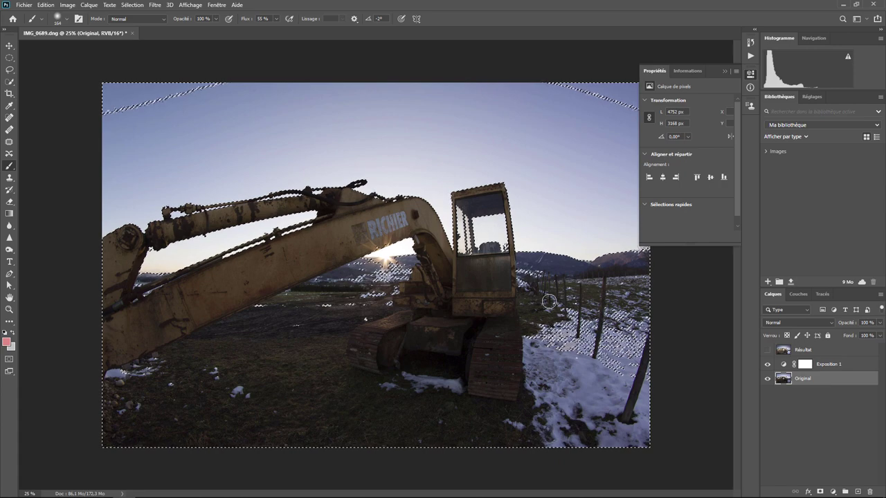
click(811, 366)
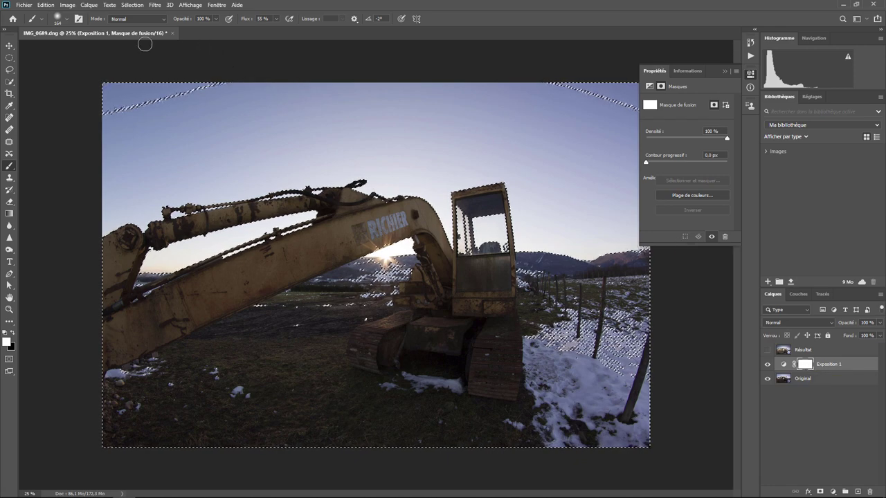
click(46, 5)
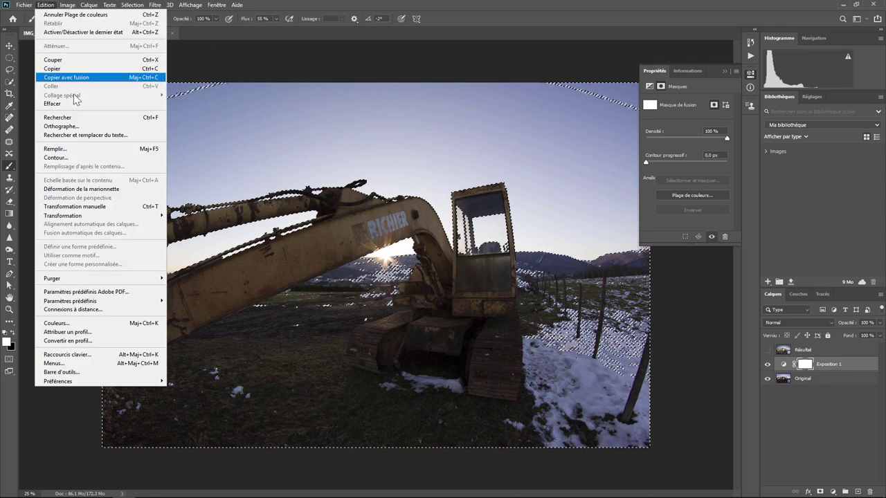
click(82, 149)
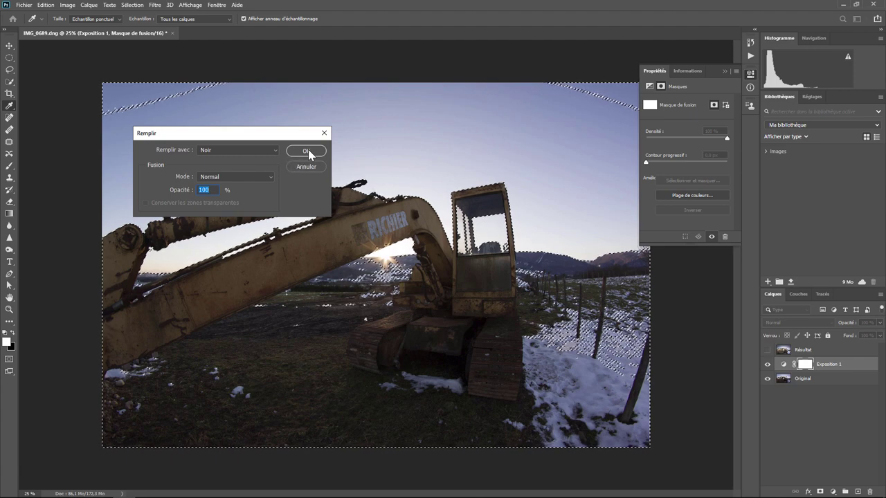
click(308, 151)
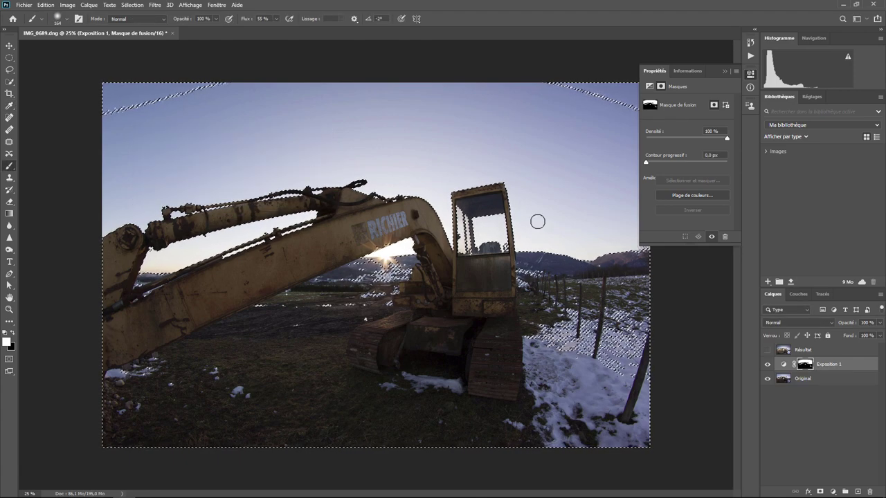
click(132, 4)
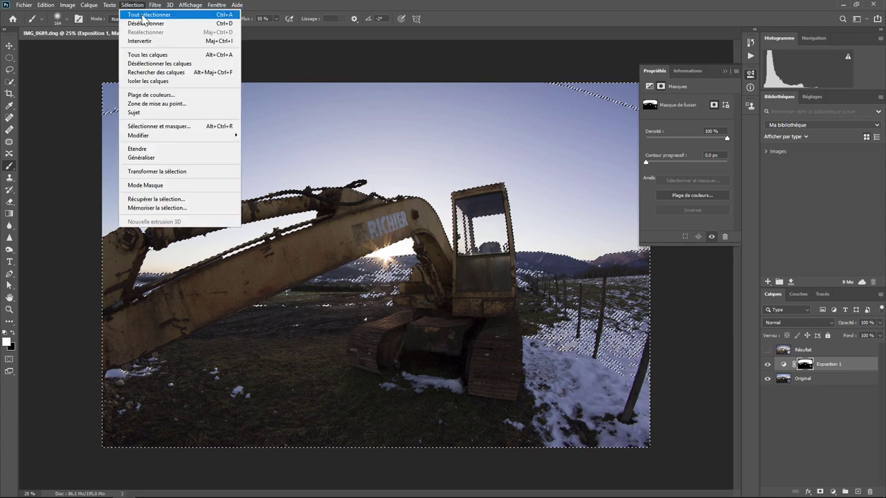
Clear the selection, then briefly check the Edition and Image menus.
click(145, 25)
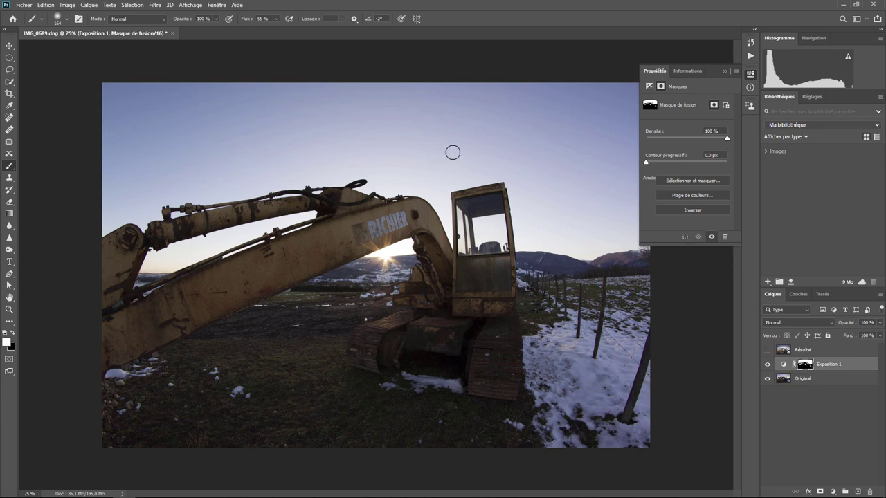
click(45, 6)
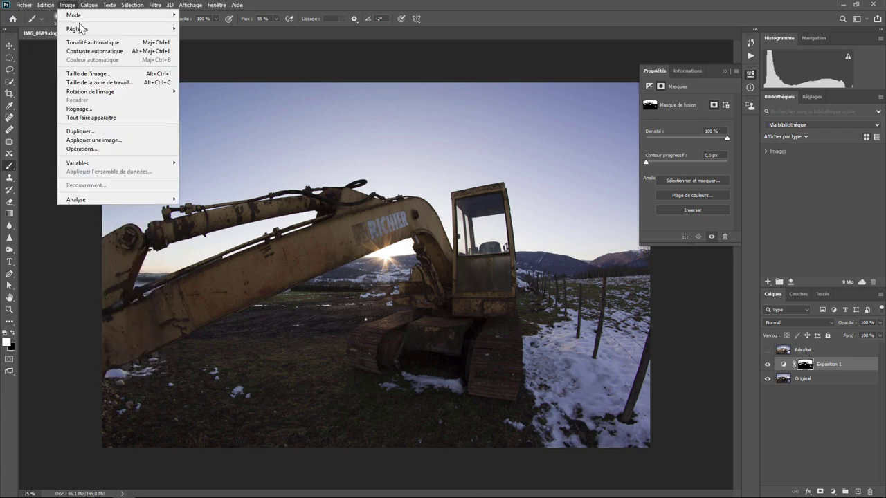
click(215, 141)
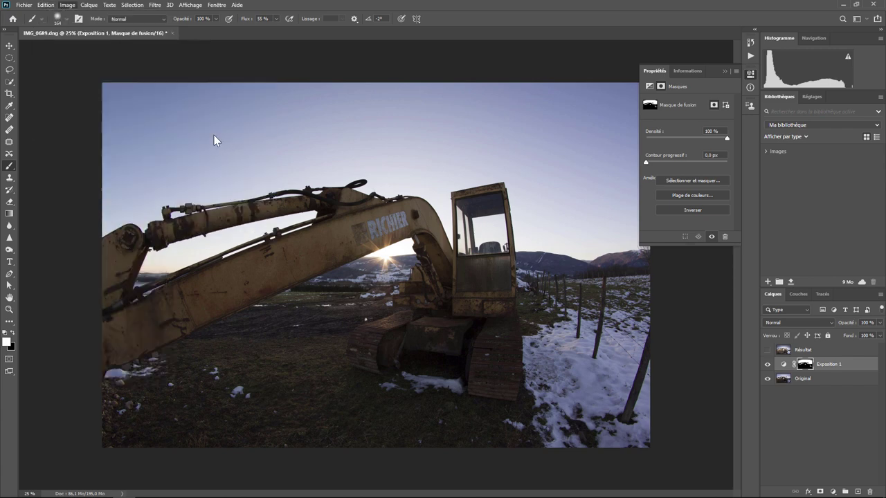
Drag Exposition 1's exposure slider to +1.97 to brighten the masked shadows.
click(784, 366)
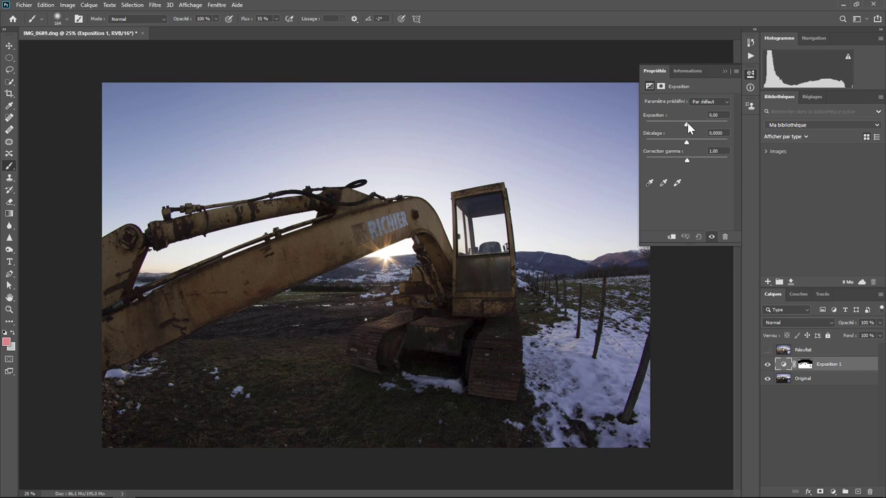
drag(686, 124, 698, 130)
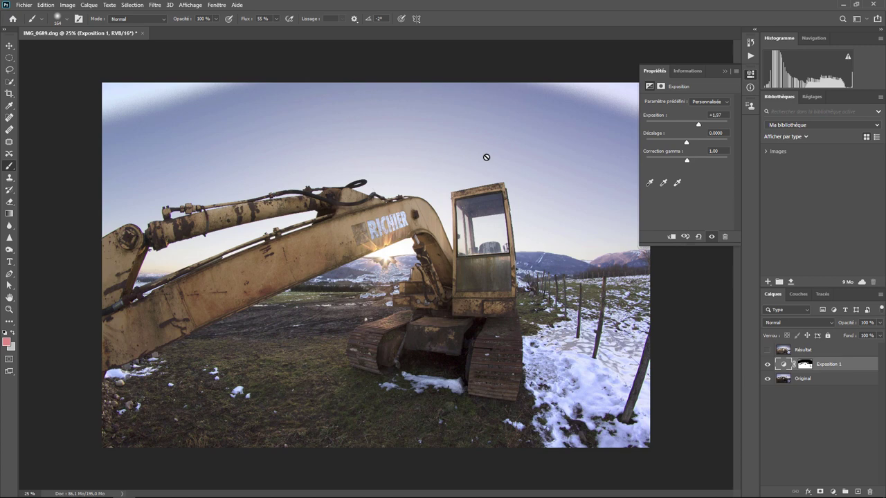
click(805, 363)
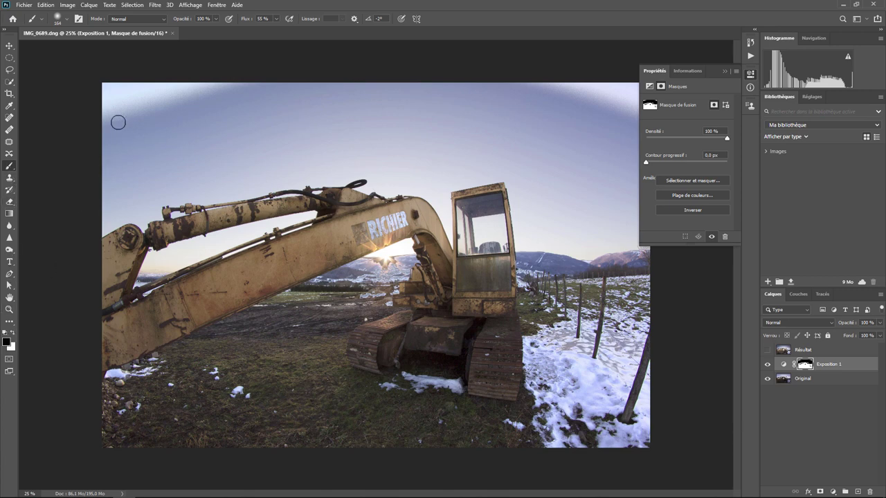
With a 396 px brush, paint black over both top sky corners, then white over the shaded snow.
click(67, 19)
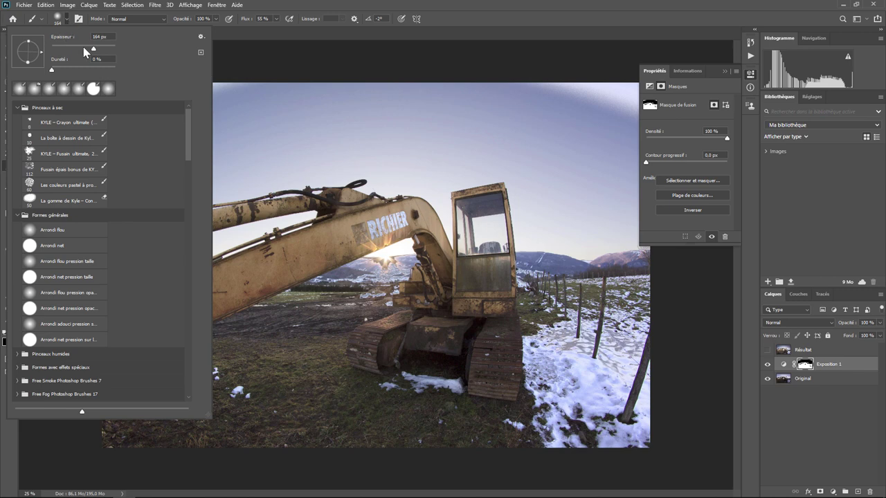
drag(84, 49, 110, 50)
click(219, 88)
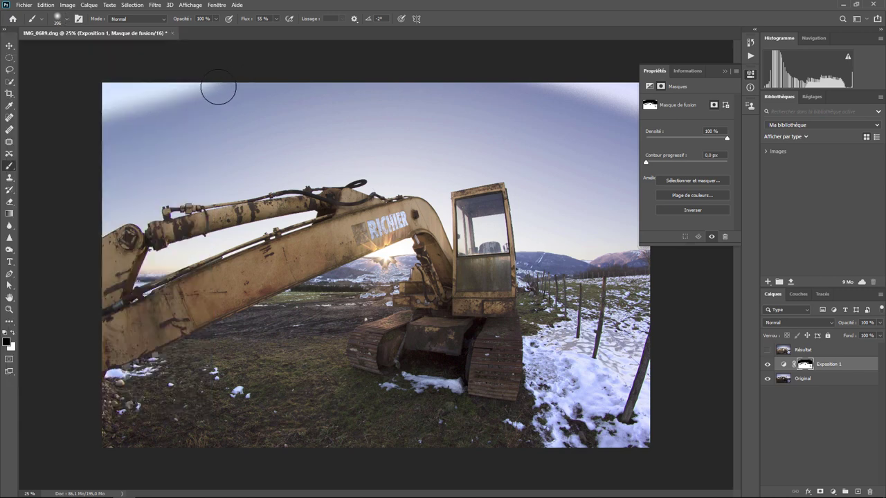
mouse_move(219, 88)
mouse_down()
mouse_move(113, 89)
mouse_move(109, 115)
mouse_move(272, 76)
mouse_up()
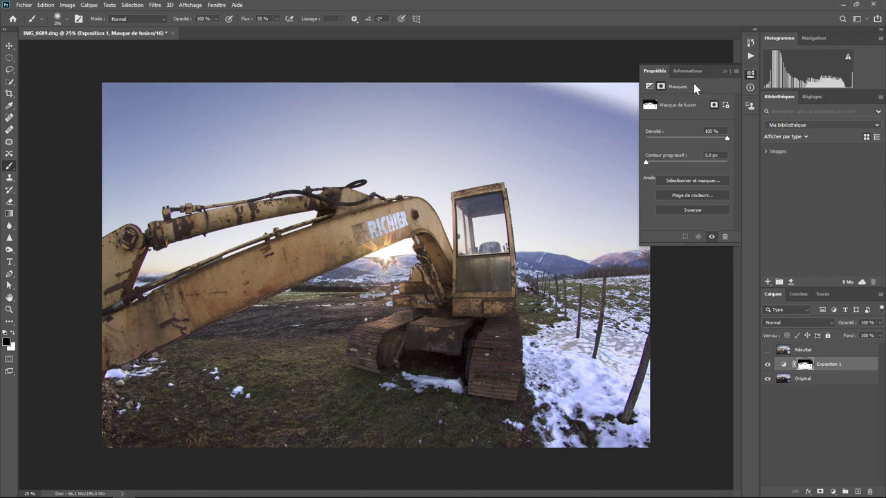
click(725, 72)
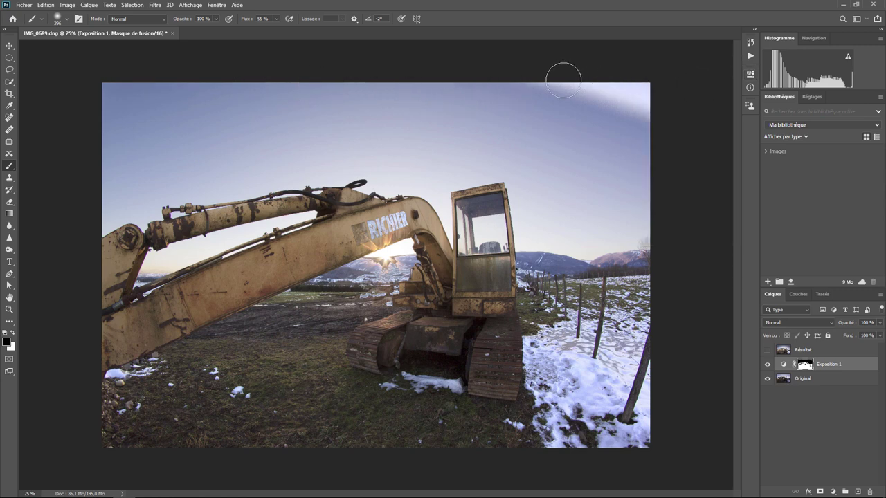
mouse_move(561, 79)
mouse_down()
mouse_move(645, 122)
mouse_move(625, 91)
mouse_move(642, 95)
mouse_up()
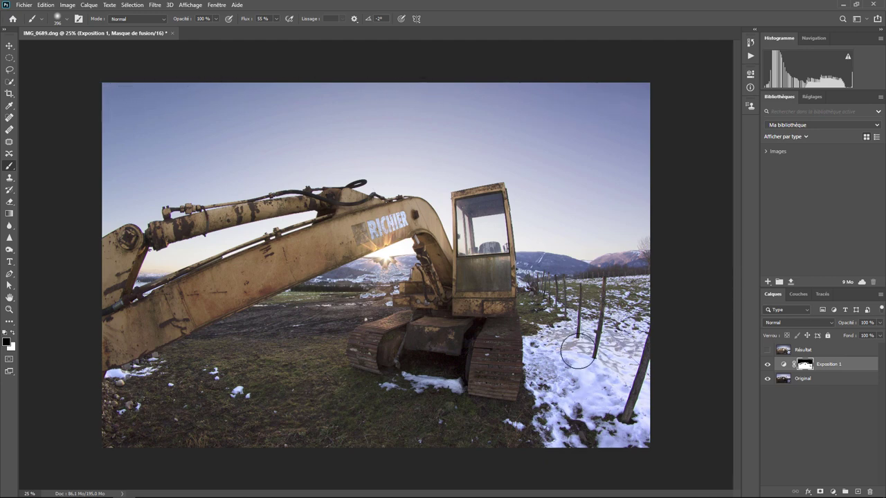
click(615, 348)
click(13, 332)
drag(617, 339, 577, 329)
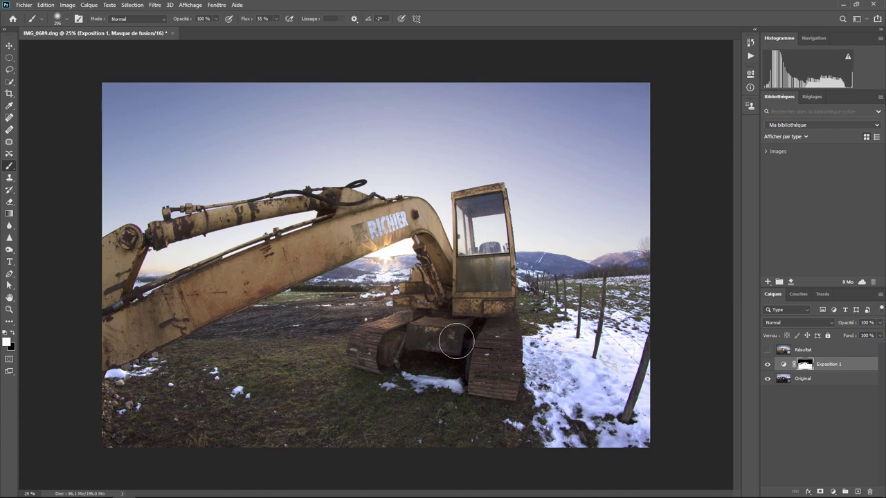
At 200% zoom, refine the mask around the sun and boom edge with a 75 px brush.
key(ctrl+plus)
key(ctrl+plus)
key(ctrl+plus)
key(ctrl+plus)
key(ctrl+plus)
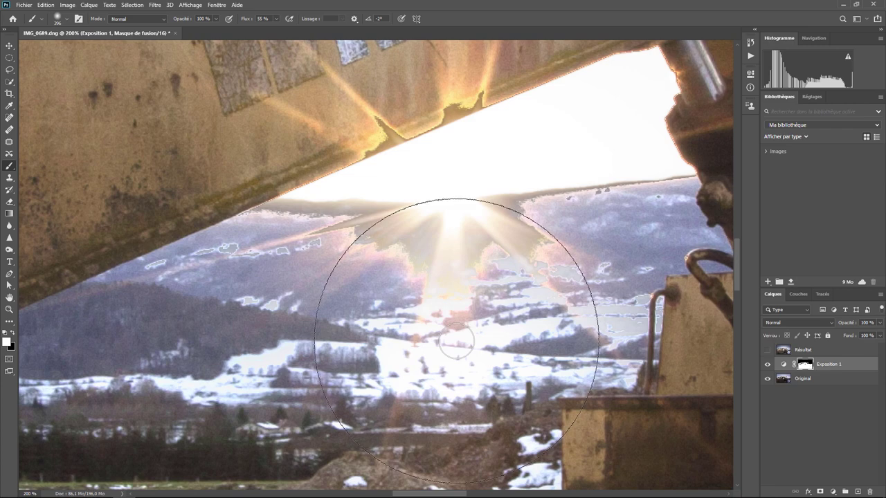
click(68, 21)
drag(106, 52, 74, 48)
click(473, 249)
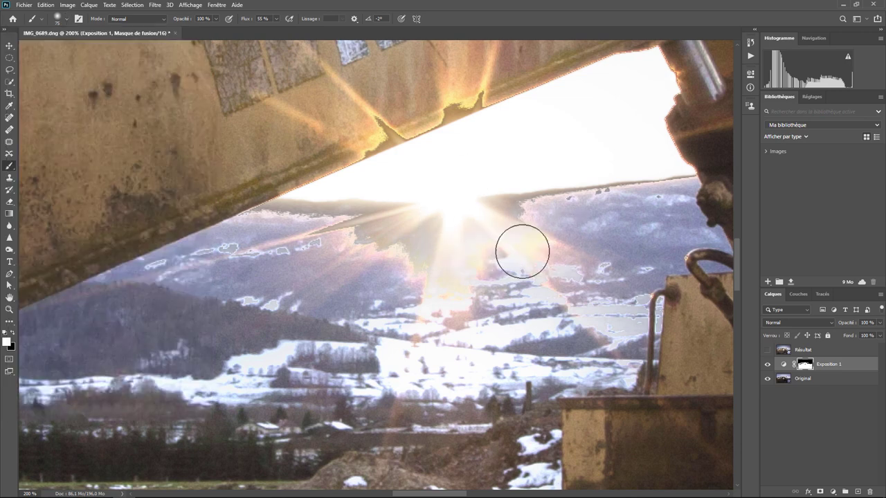
click(66, 19)
drag(51, 70, 88, 70)
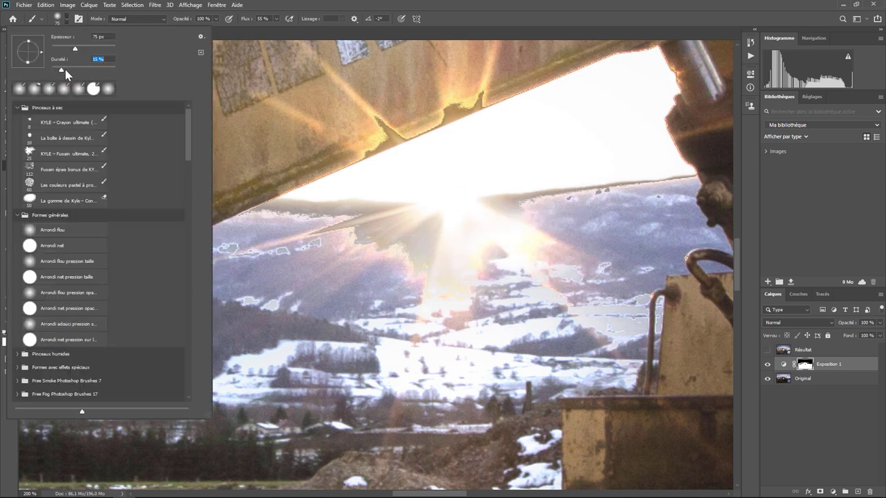
key(Return)
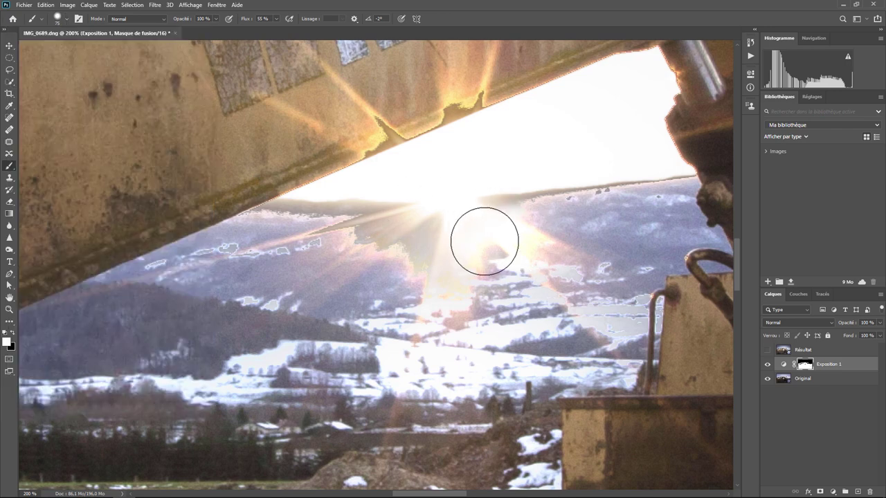
mouse_move(586, 224)
mouse_down()
mouse_move(327, 241)
mouse_move(458, 289)
mouse_move(339, 276)
mouse_up()
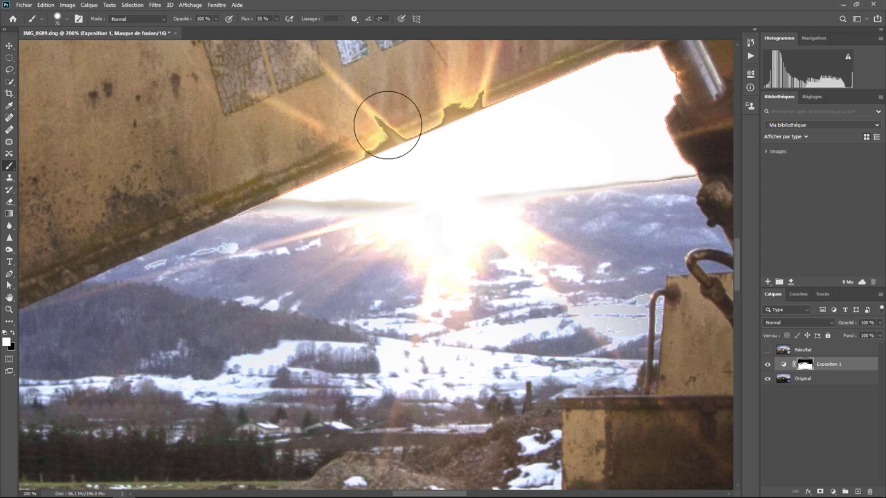
mouse_move(389, 122)
mouse_down()
mouse_move(382, 112)
mouse_move(351, 125)
mouse_move(475, 75)
mouse_move(302, 148)
mouse_move(406, 95)
mouse_move(431, 116)
mouse_up()
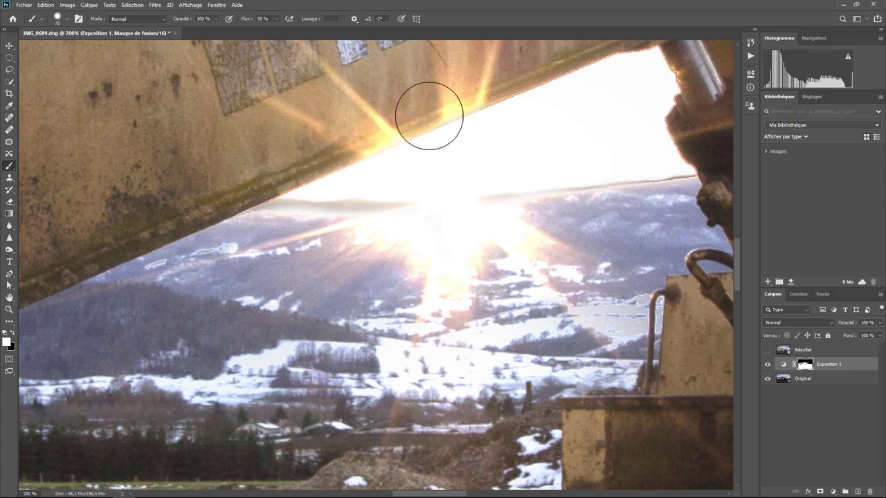
key(ctrl+minus)
key(ctrl+minus)
key(ctrl+minus)
key(ctrl+minus)
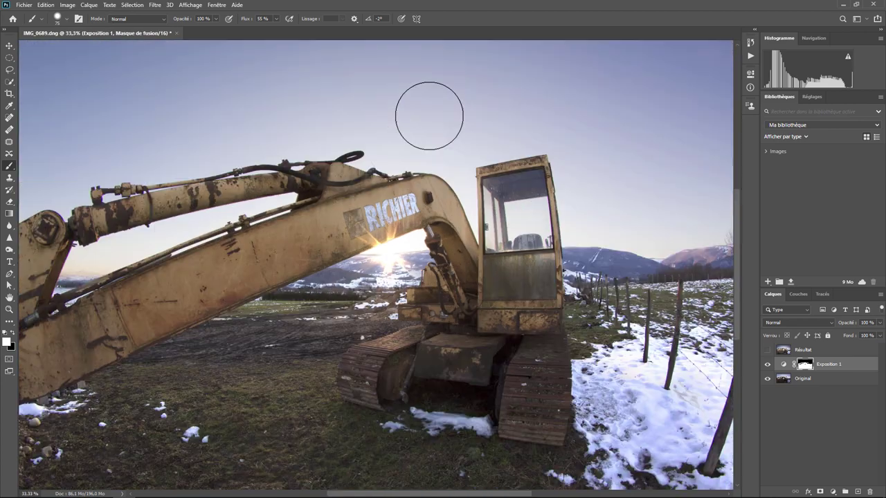
key(ctrl+minus)
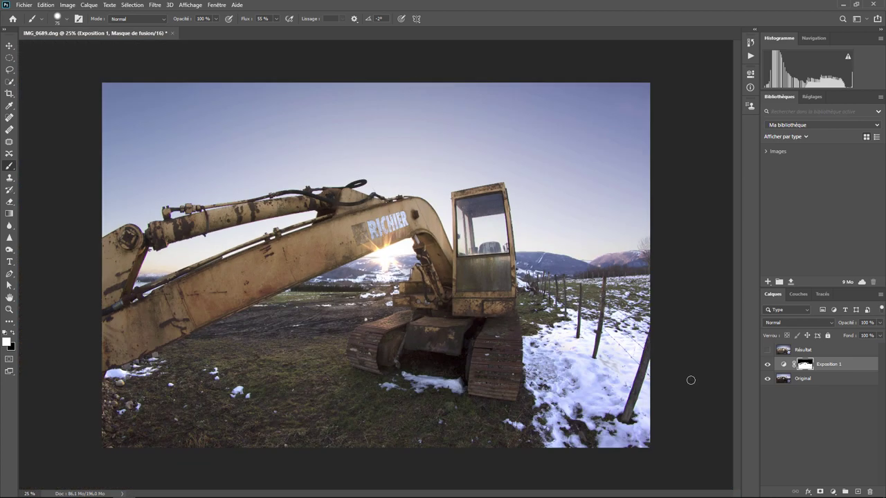
click(766, 364)
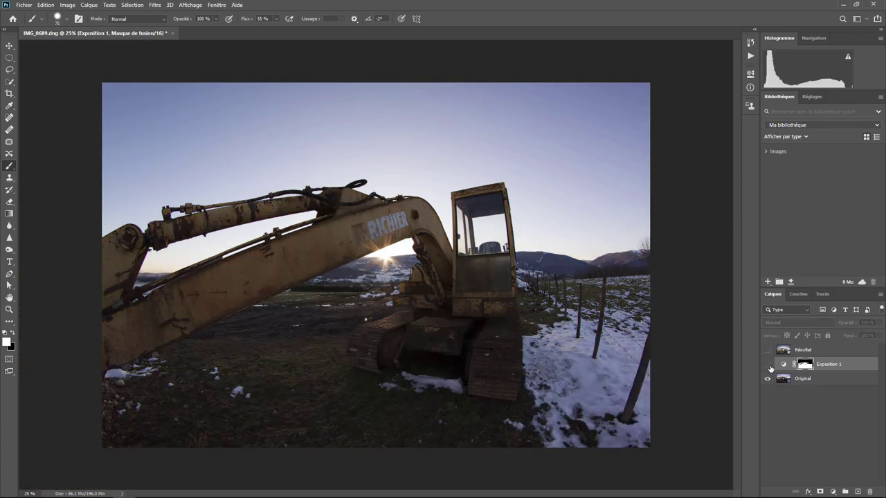
click(767, 364)
click(767, 365)
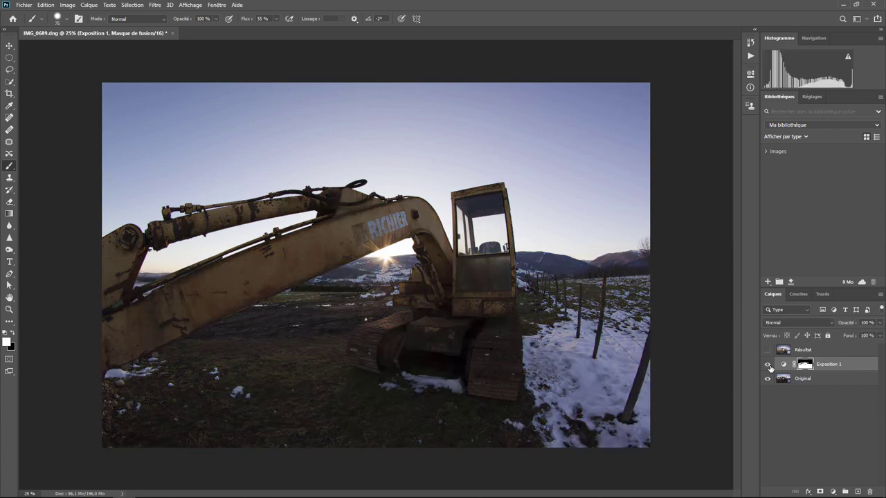
click(768, 366)
click(767, 364)
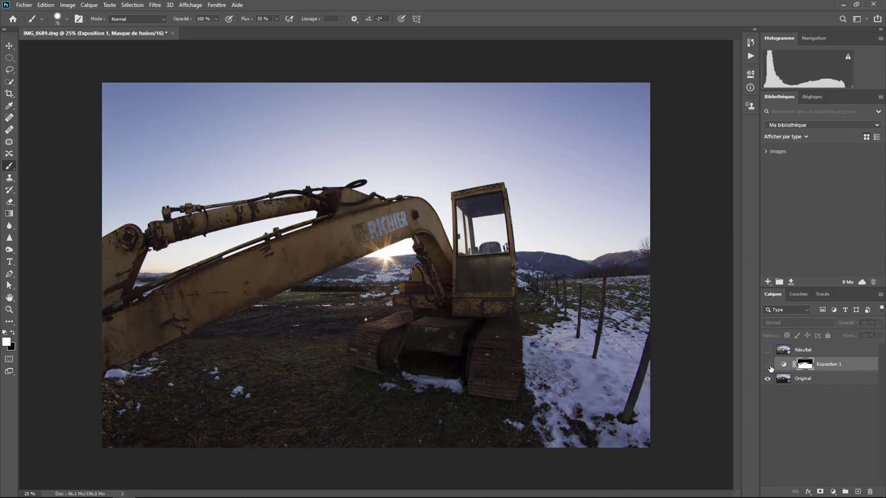
click(766, 364)
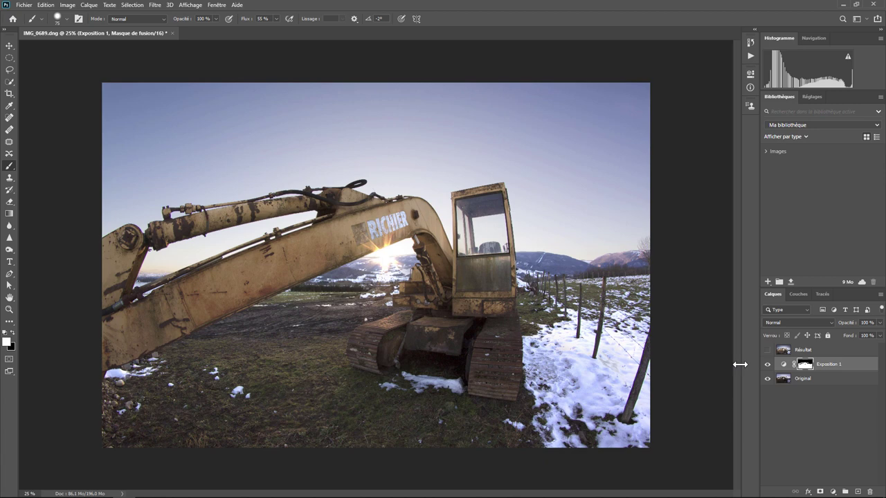
Add Exposure layer Exposition 2 with exposure -0,68 and select its mask.
click(856, 492)
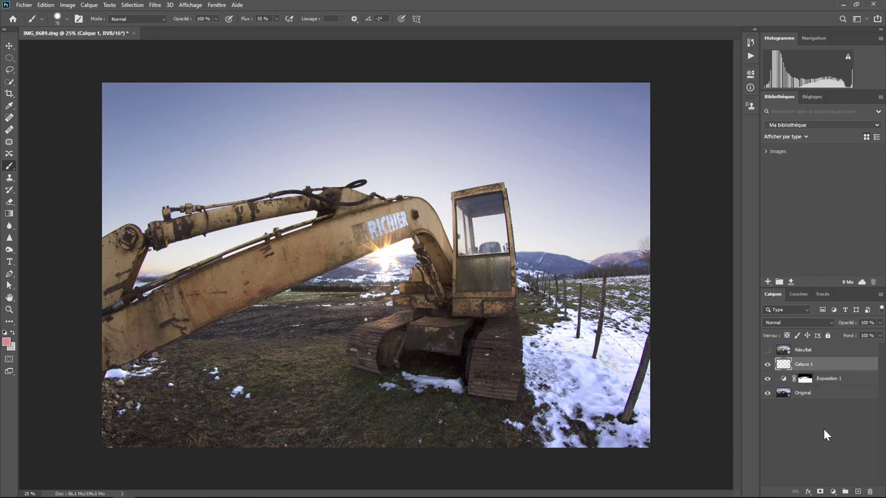
key(Delete)
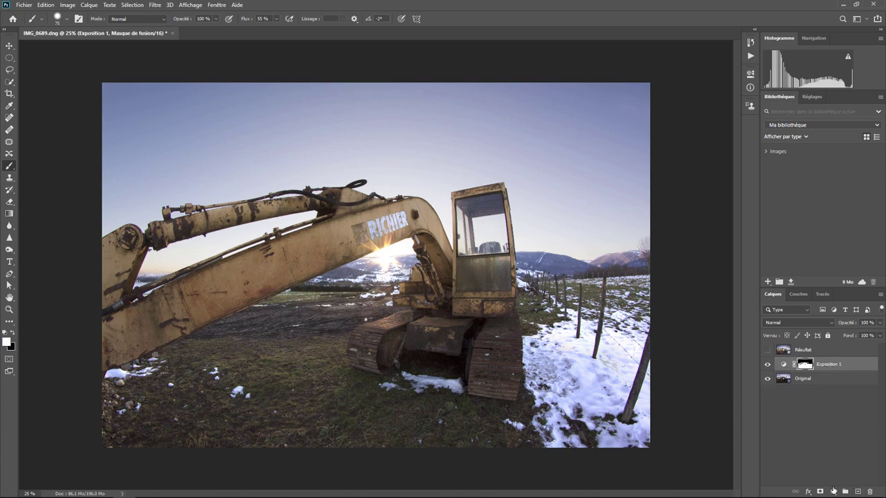
click(833, 492)
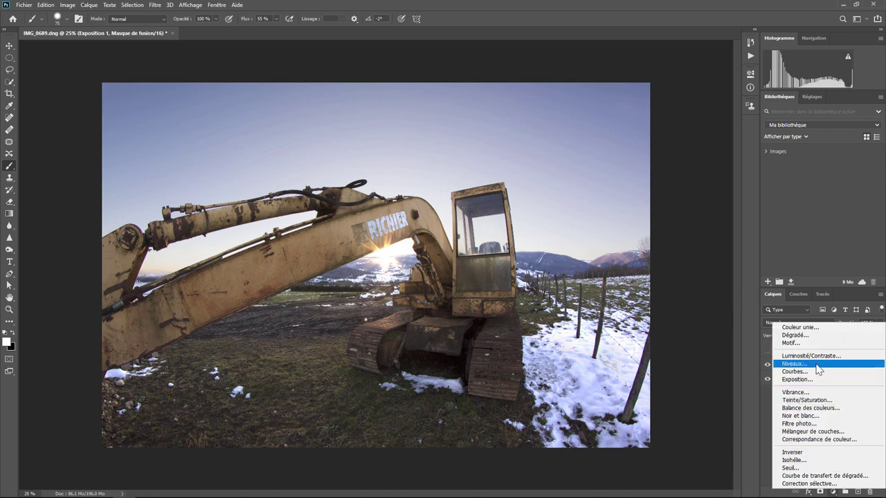
click(813, 380)
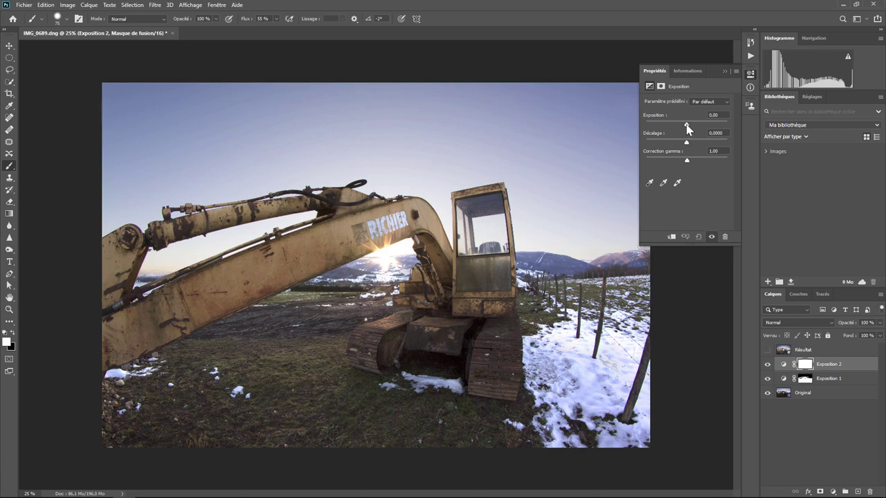
mouse_move(687, 125)
mouse_down()
mouse_move(678, 125)
mouse_move(697, 131)
mouse_move(680, 128)
mouse_up()
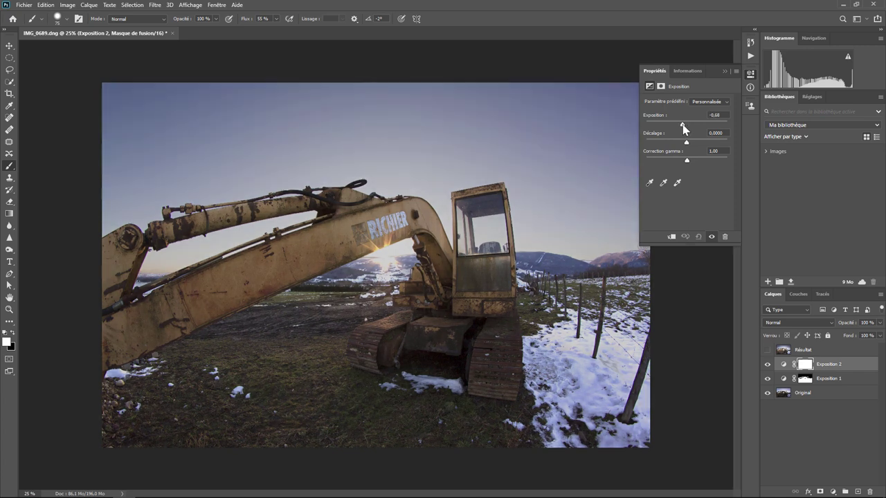
click(805, 366)
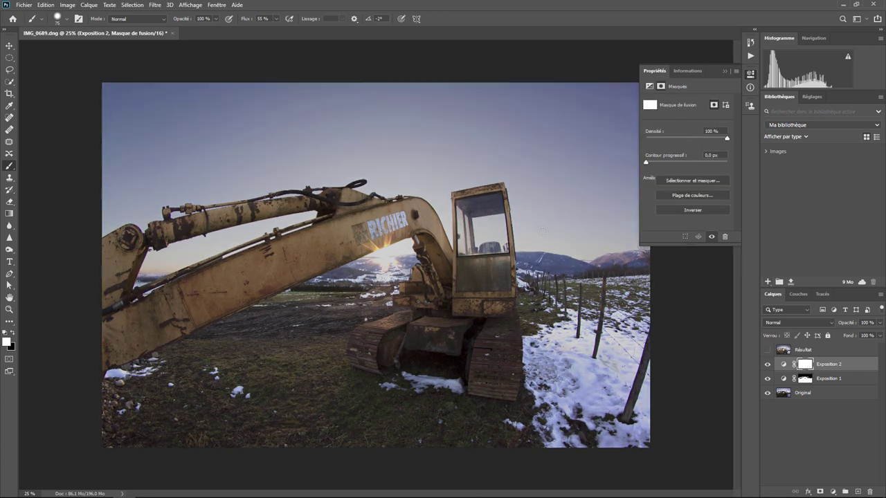
Fill a large central elliptical selection on Exposition 2's mask with black, then deselect.
click(9, 59)
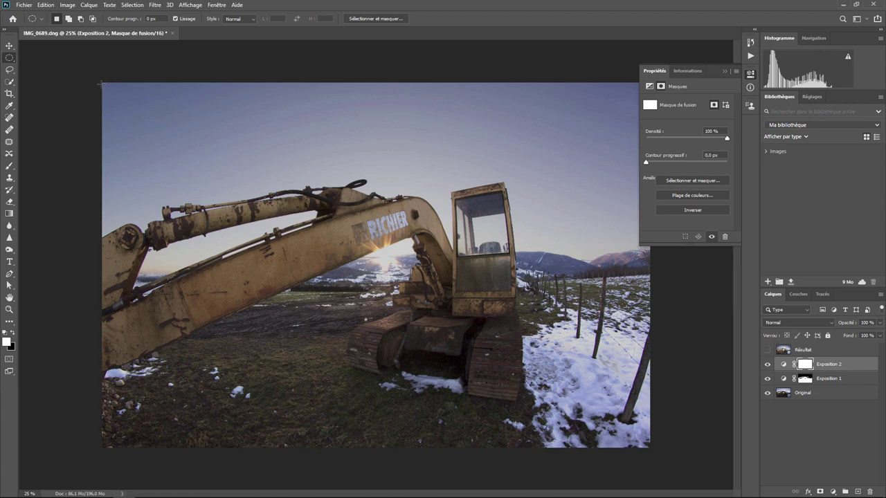
mouse_move(102, 82)
mouse_down()
mouse_move(646, 420)
mouse_move(648, 448)
mouse_up()
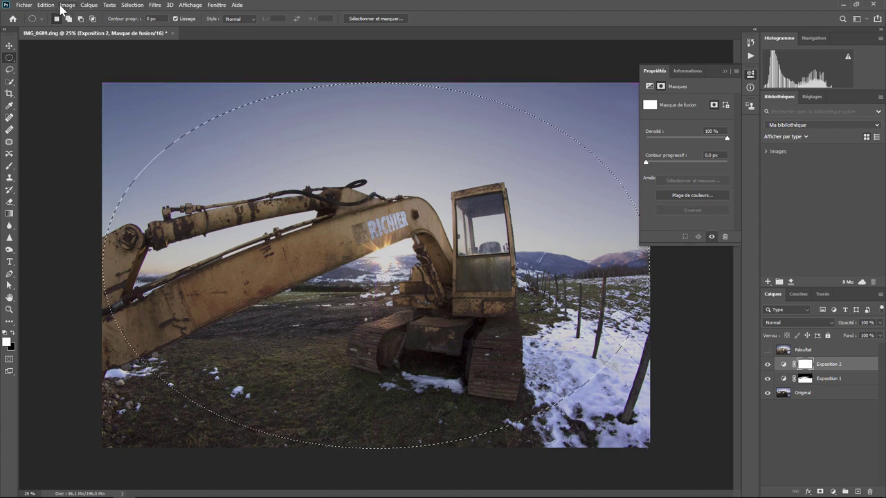
click(46, 5)
click(55, 149)
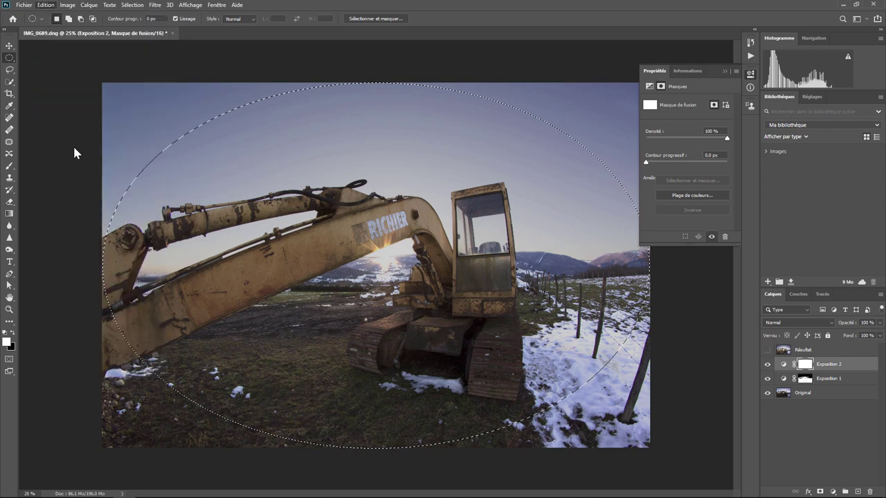
click(308, 149)
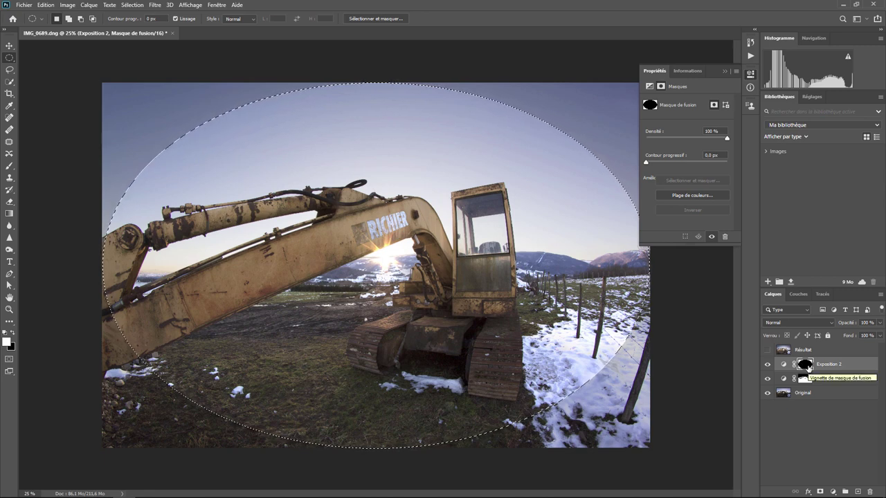
key(ctrl+d)
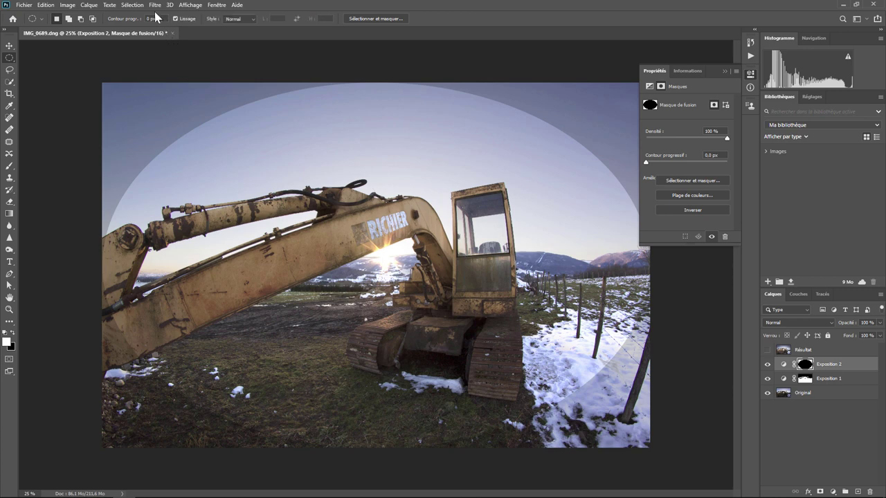
Apply a Flou gaussien with a 133,0 pixel radius to the Exposition 2 mask.
click(155, 6)
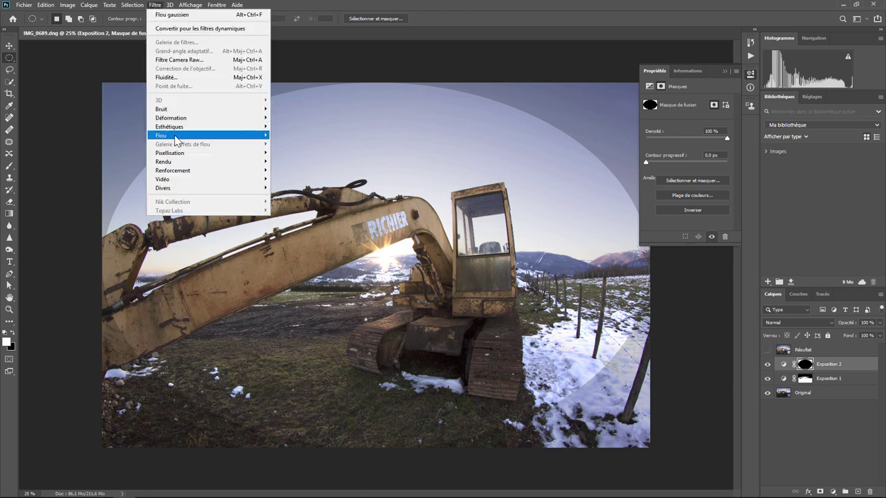
mouse_move(160, 134)
click(314, 178)
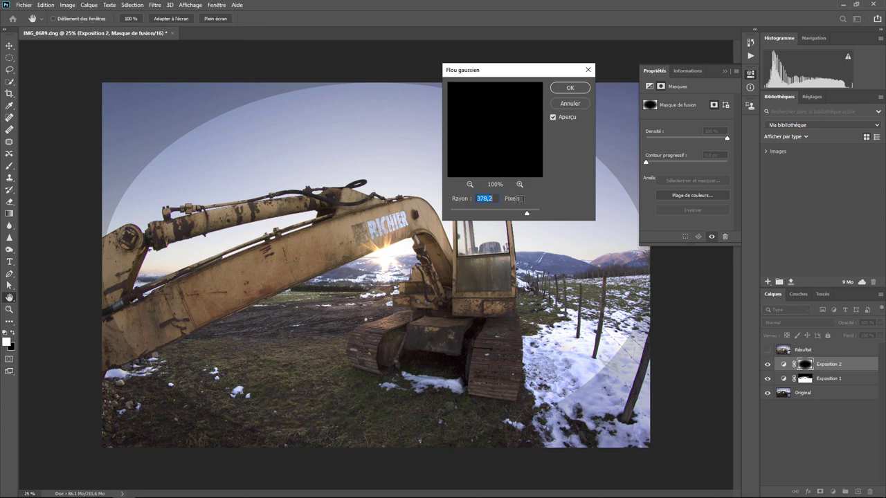
mouse_move(526, 213)
mouse_down()
mouse_move(463, 216)
mouse_move(512, 216)
mouse_up()
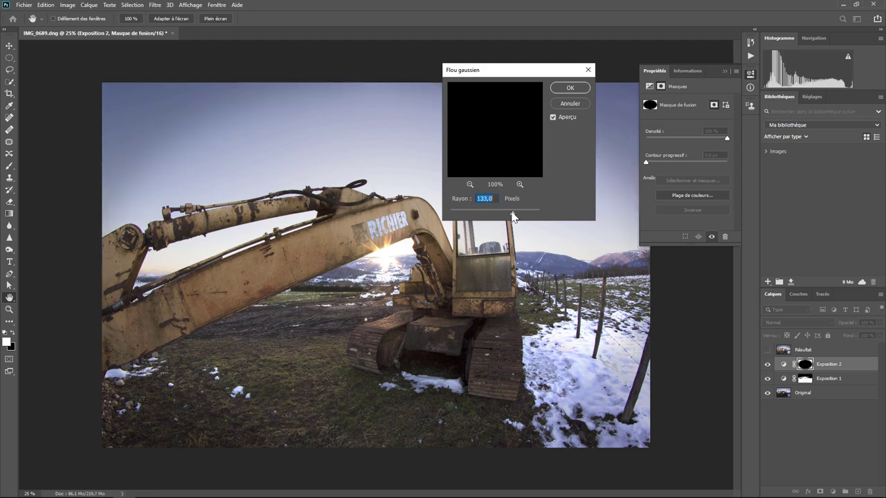
click(569, 88)
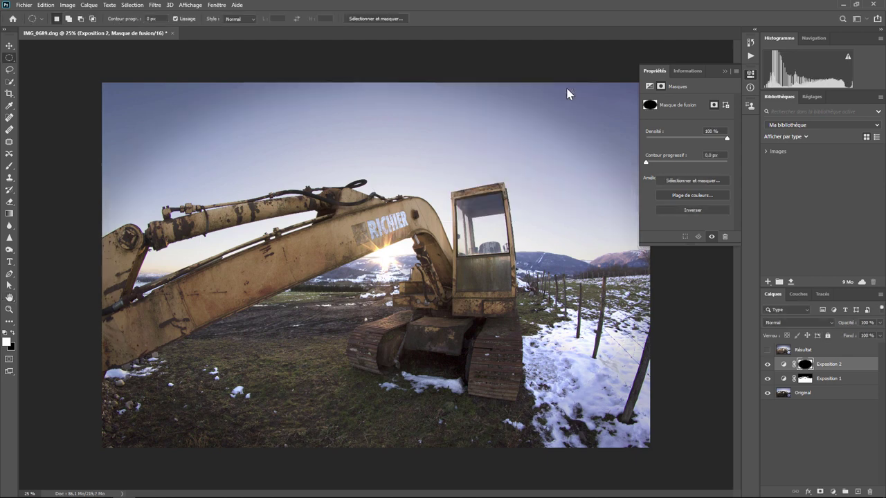
Lower Exposition 2's opacity and toggle layer visibility, including Résultat, to compare.
click(878, 324)
mouse_move(877, 332)
mouse_down()
mouse_move(845, 335)
mouse_move(865, 334)
mouse_up()
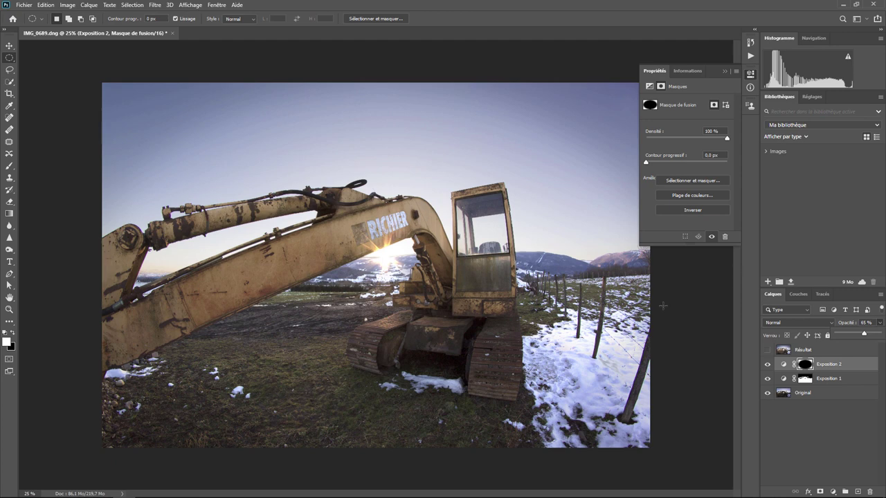
click(766, 379)
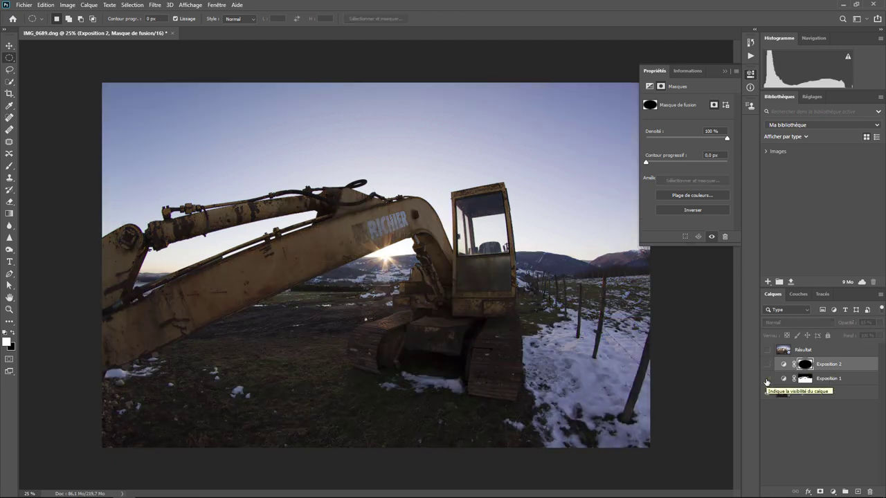
click(767, 378)
click(767, 365)
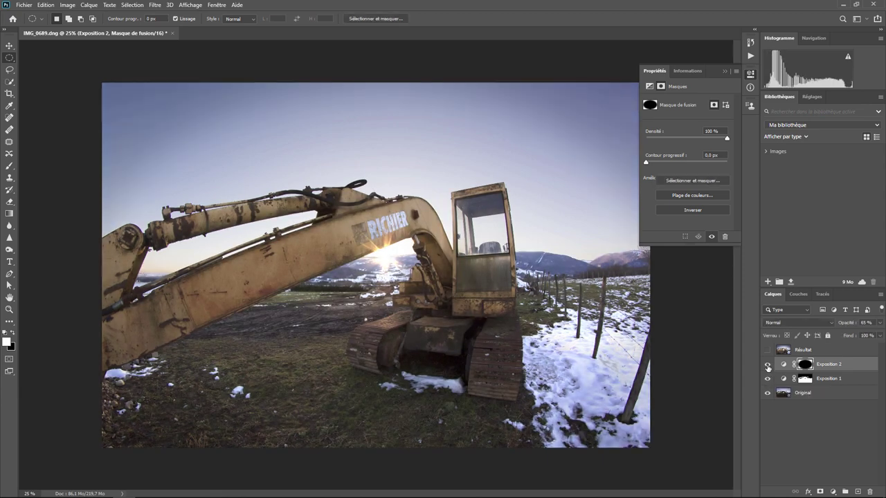
click(765, 350)
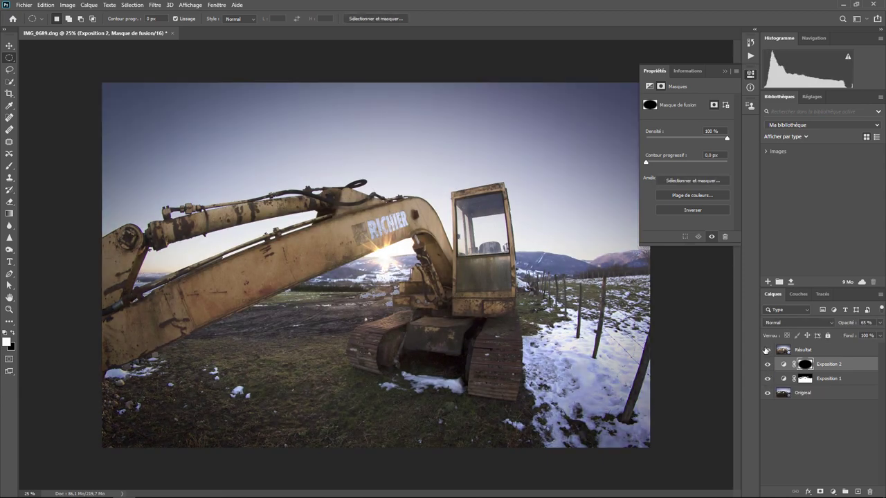
click(766, 351)
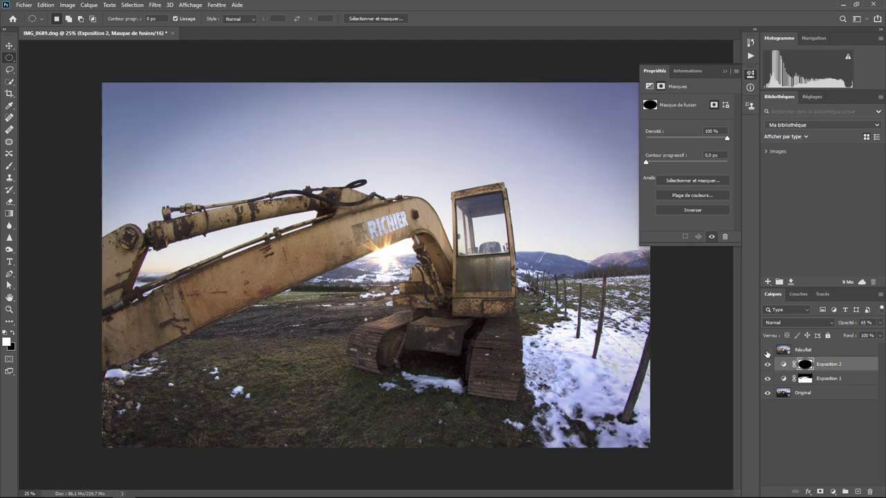
click(767, 350)
click(767, 350)
Settle Exposition 2 at 91% opacity after a final Résultat comparison, then select Exposition 1.
mouse_move(877, 324)
mouse_down()
mouse_move(866, 334)
mouse_move(873, 335)
mouse_up()
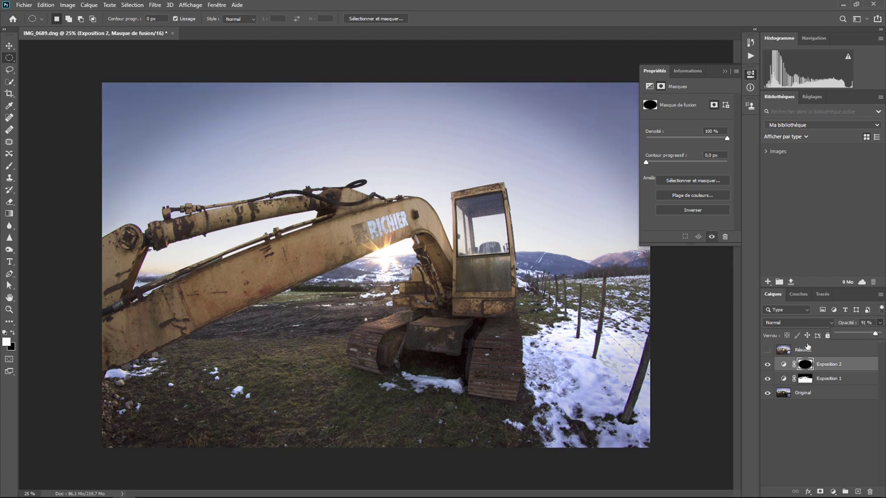
click(767, 351)
click(766, 351)
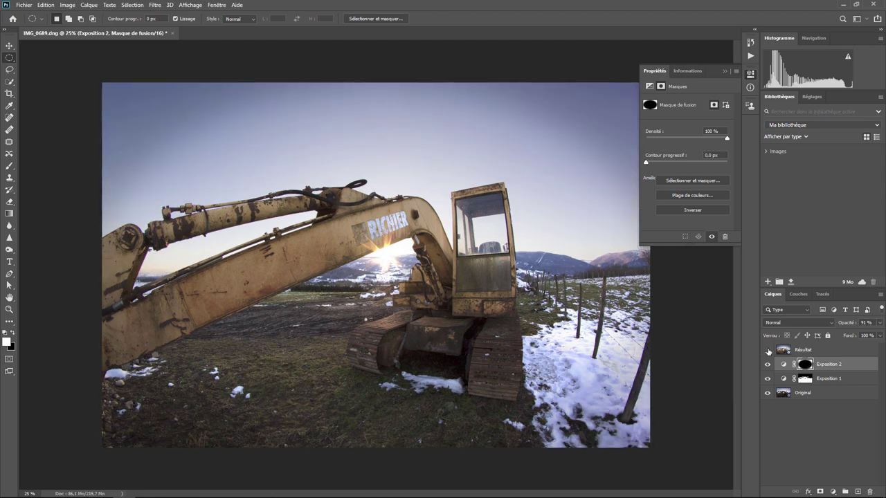
click(766, 351)
click(767, 351)
click(812, 382)
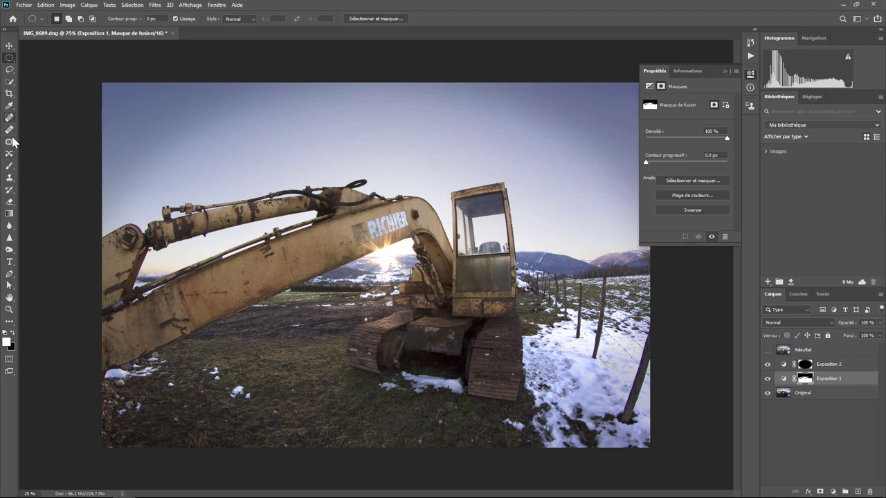
Choose the Brush tool for painting on the Exposition 1 mask.
click(10, 169)
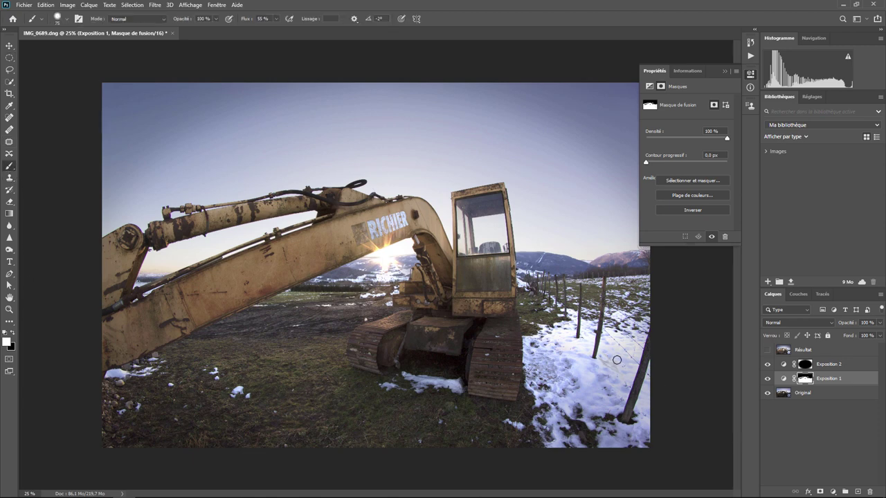